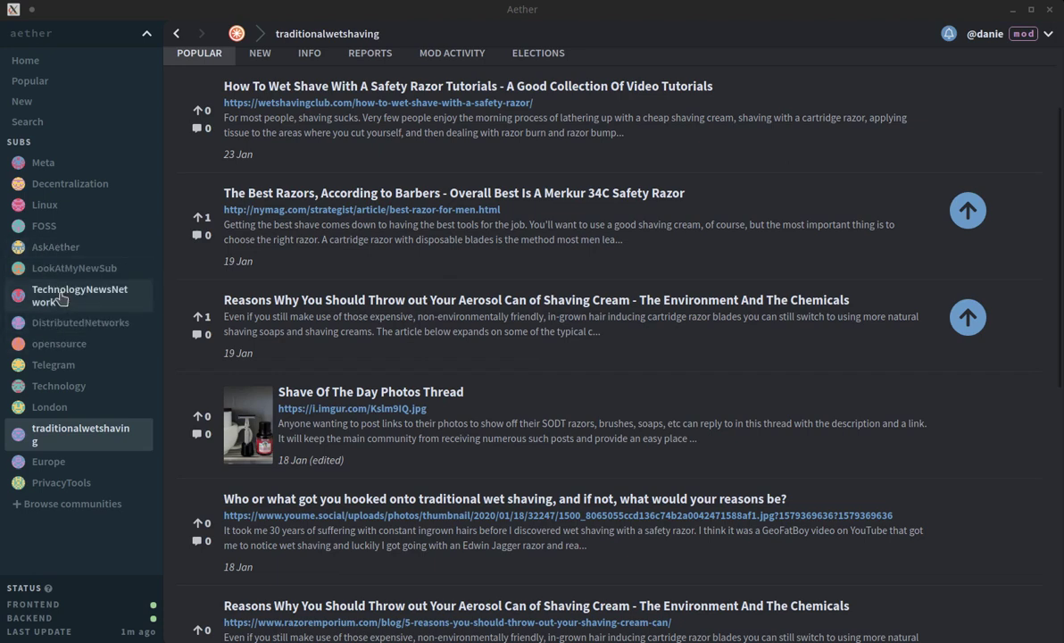
Step: Scroll back up through the traditionalwetshaving community's thread list
scroll(424, 312, "up", 2)
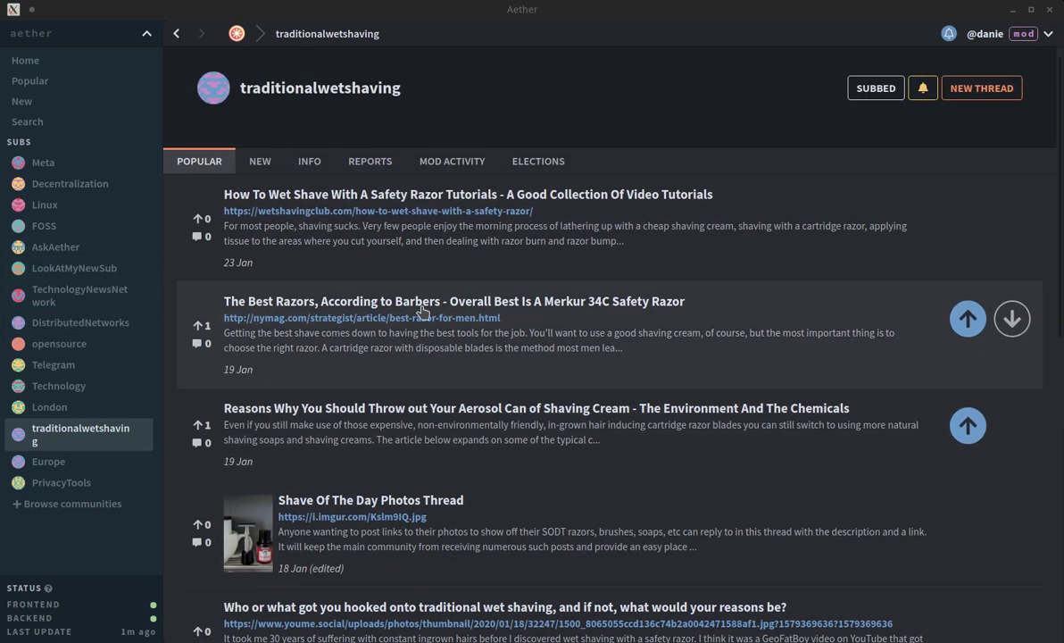
Step: Show the Home feed, scroll through the MY SUBS subscribed communities list, and return to Home
left_click(27, 61)
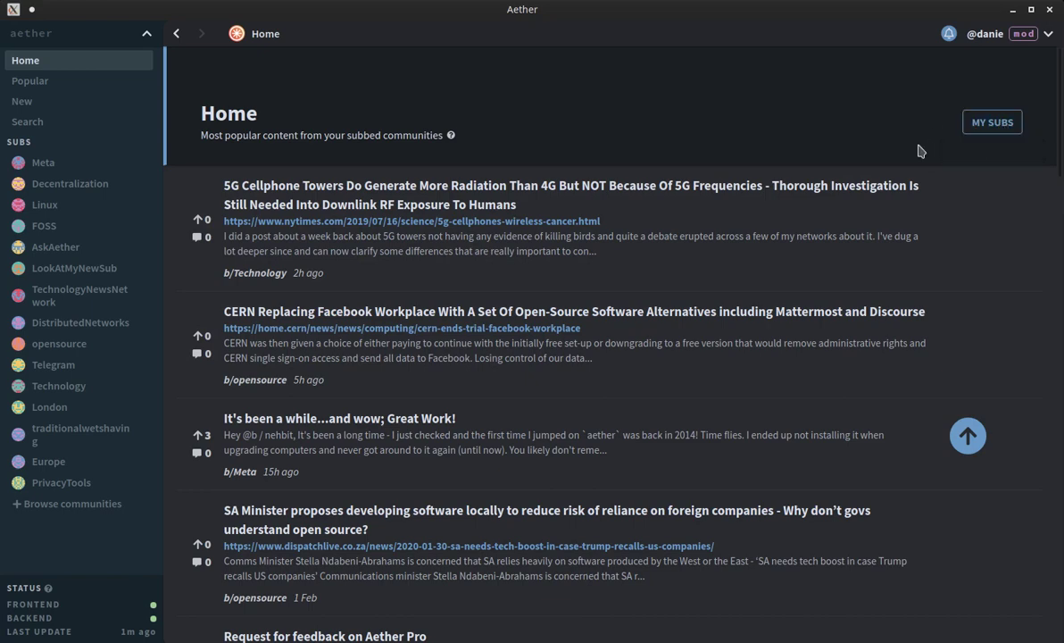
left_click(992, 123)
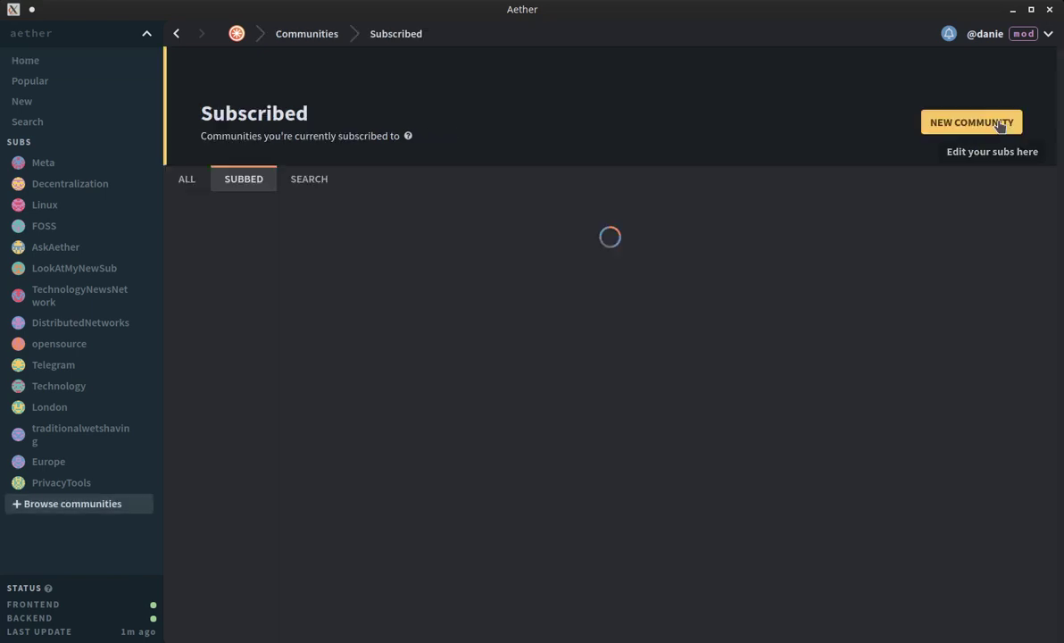
scroll(671, 301, "down", 5)
scroll(672, 301, "down", 3)
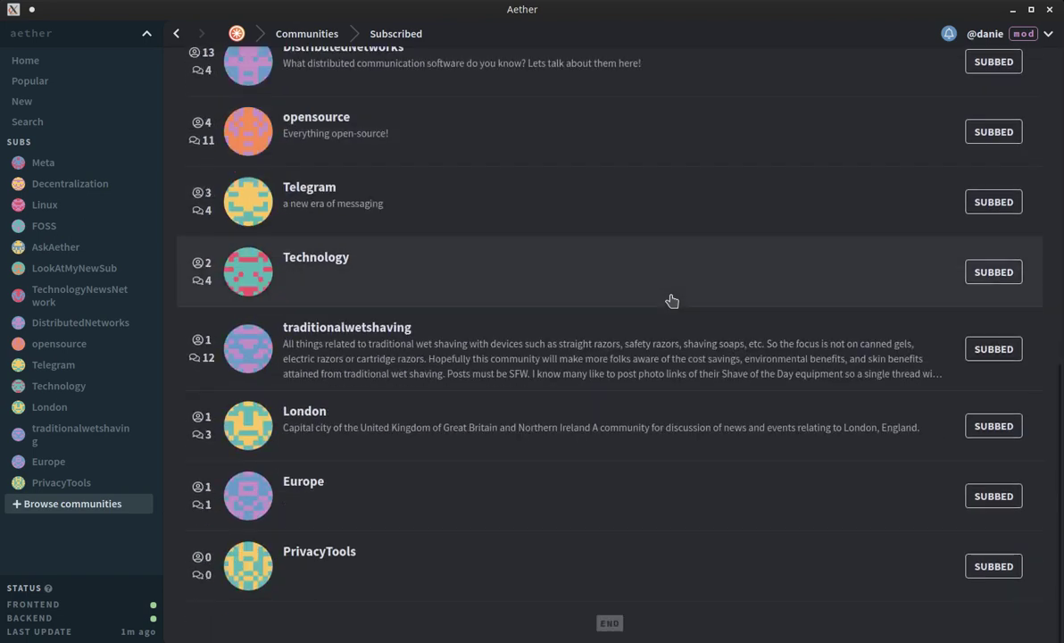
scroll(672, 300, "up", 10)
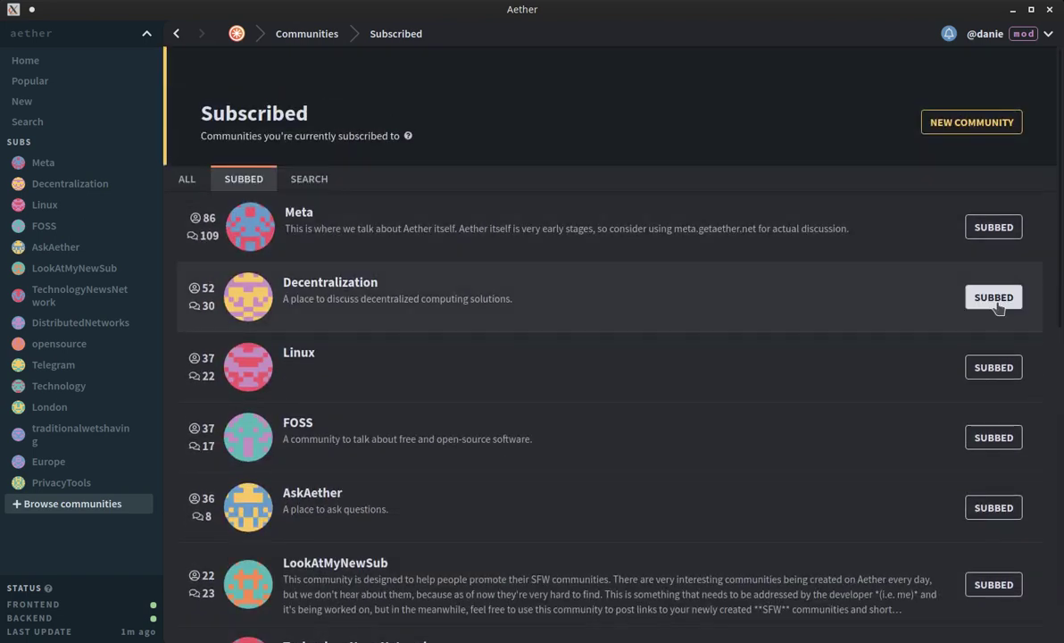
left_click(177, 36)
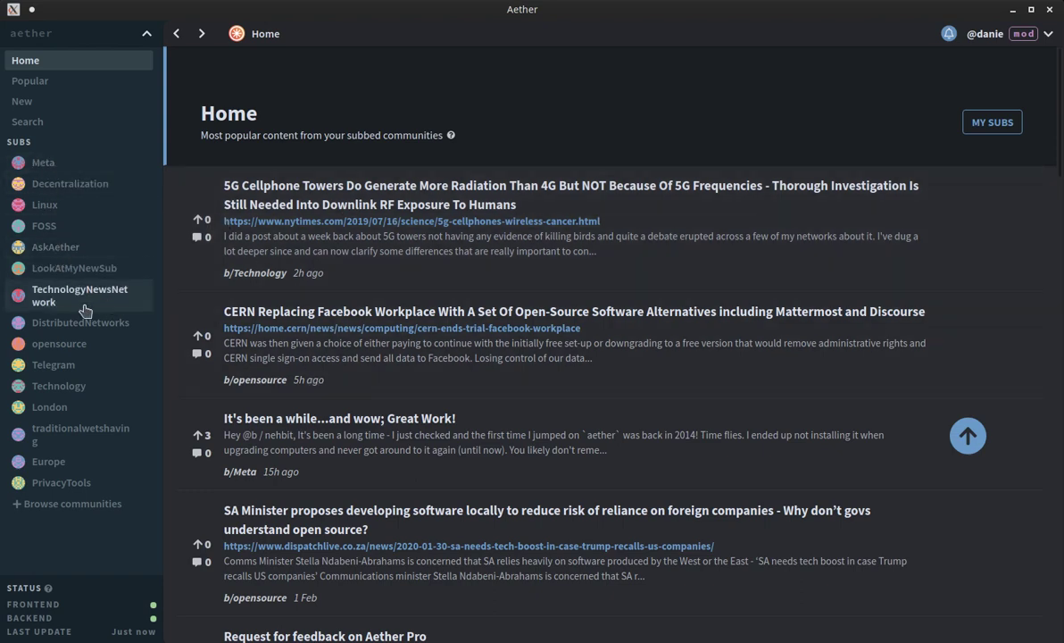
left_click(60, 386)
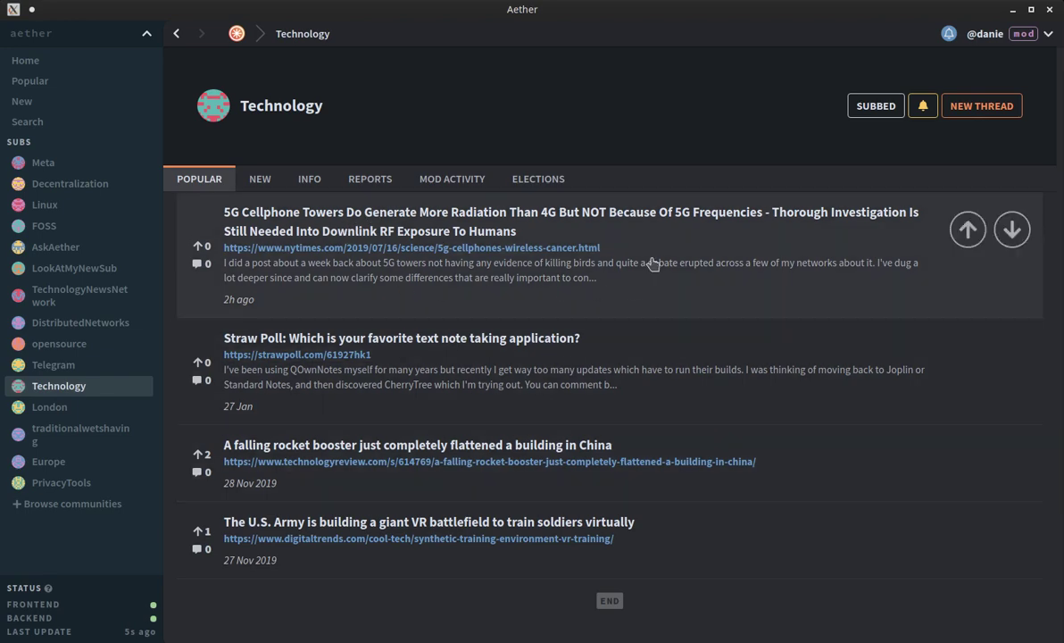
left_click(452, 277)
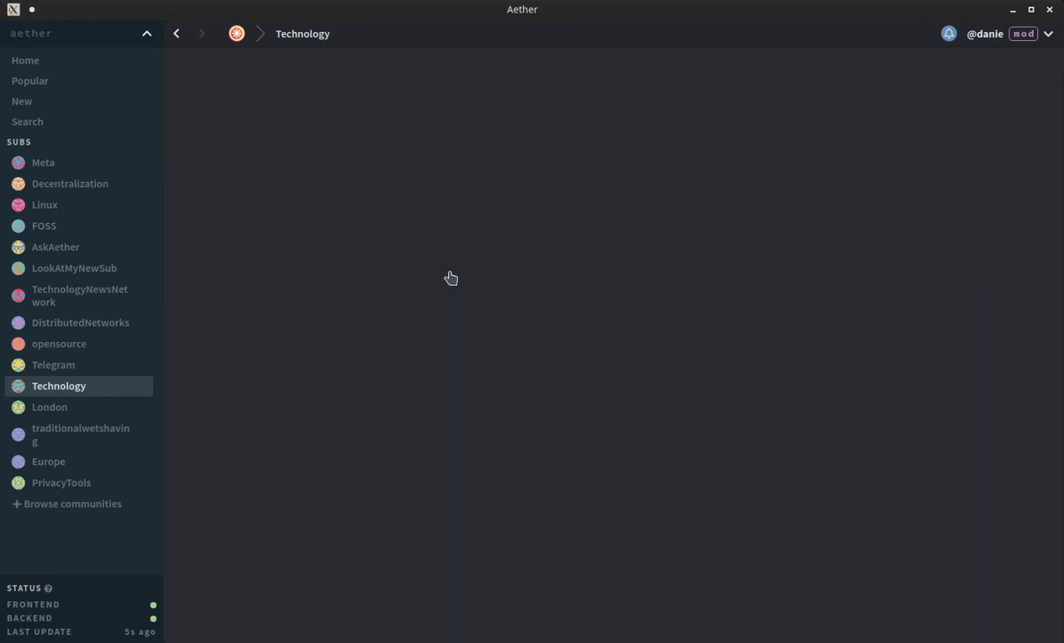
scroll(452, 271, "down", 5)
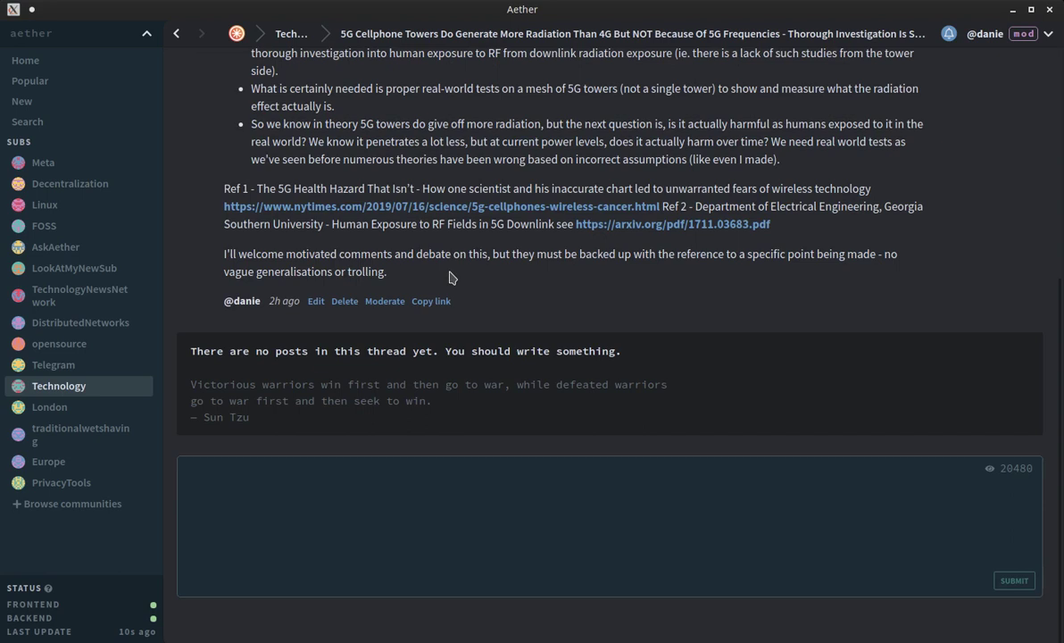
scroll(450, 278, "up", 1)
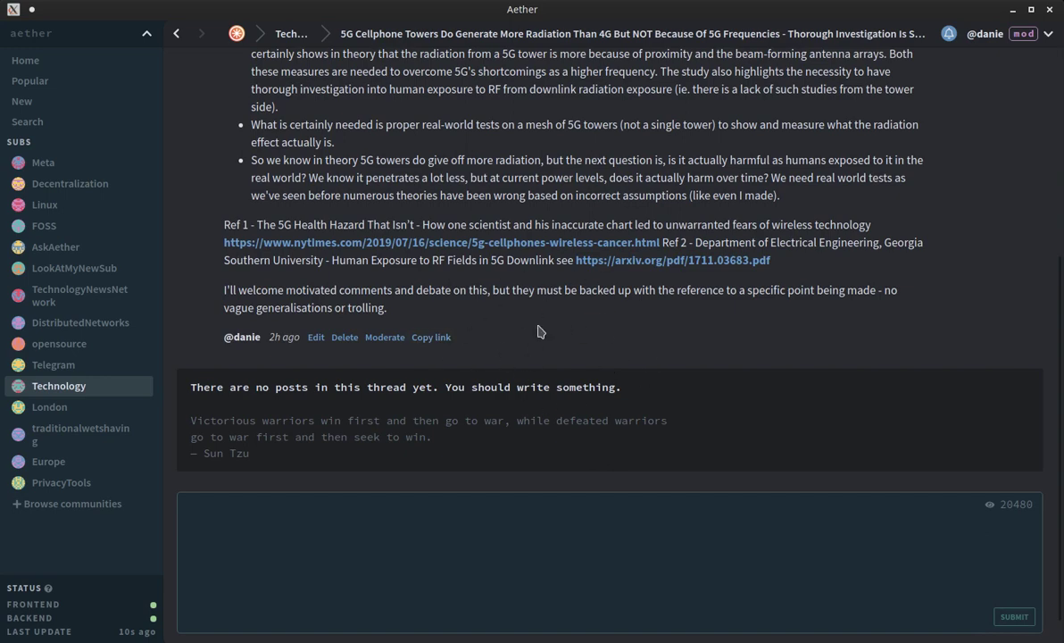
scroll(447, 349, "up", 4)
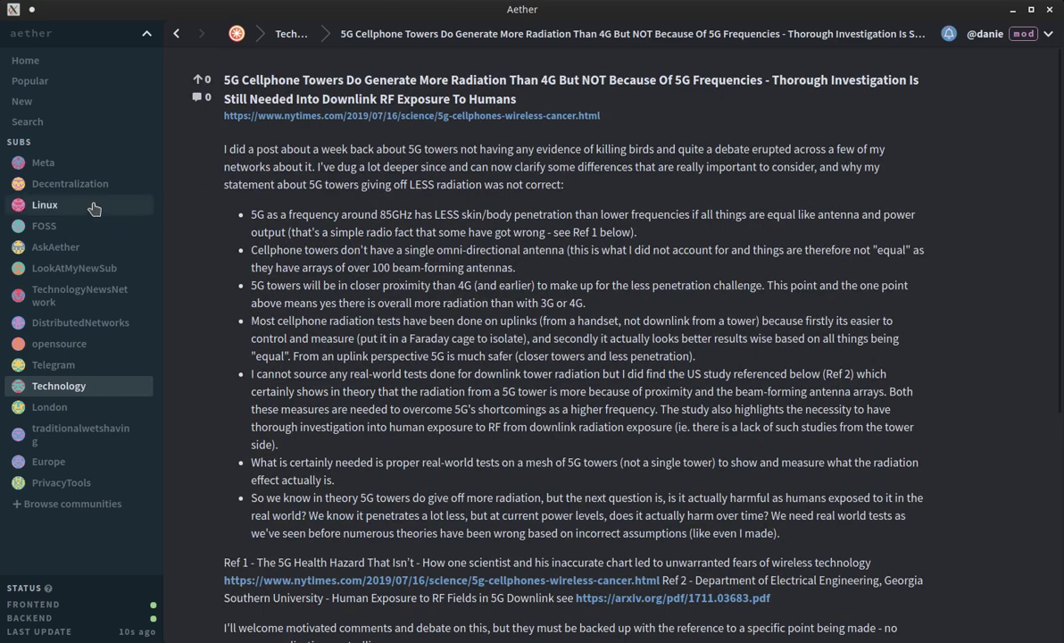
left_click(62, 389)
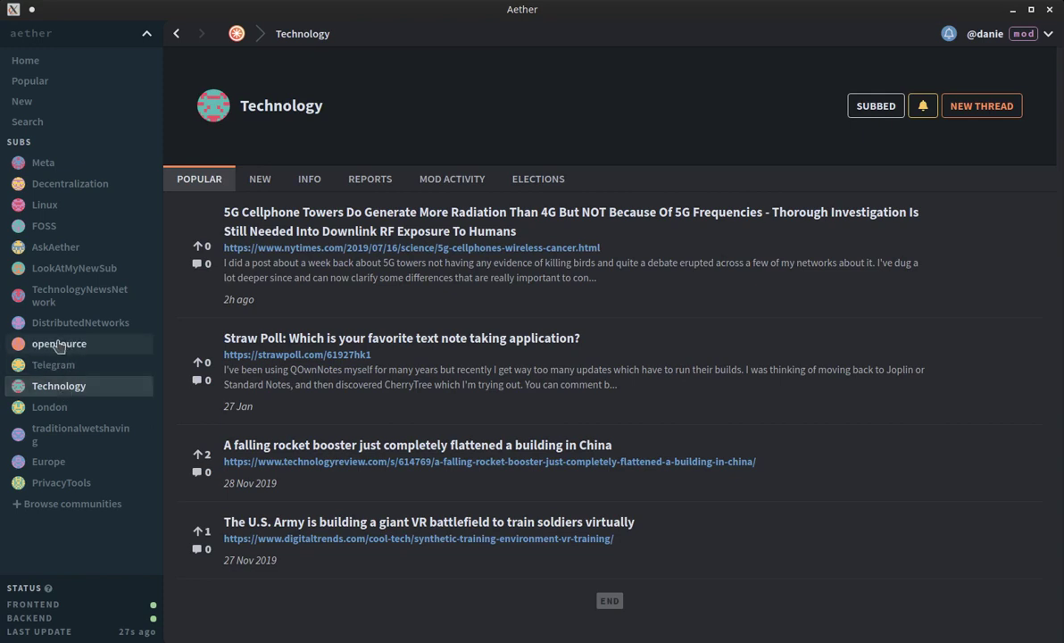
Step: In traditionalwetshaving, downvote The Best Razors thread and open it to confirm its score
left_click(67, 437)
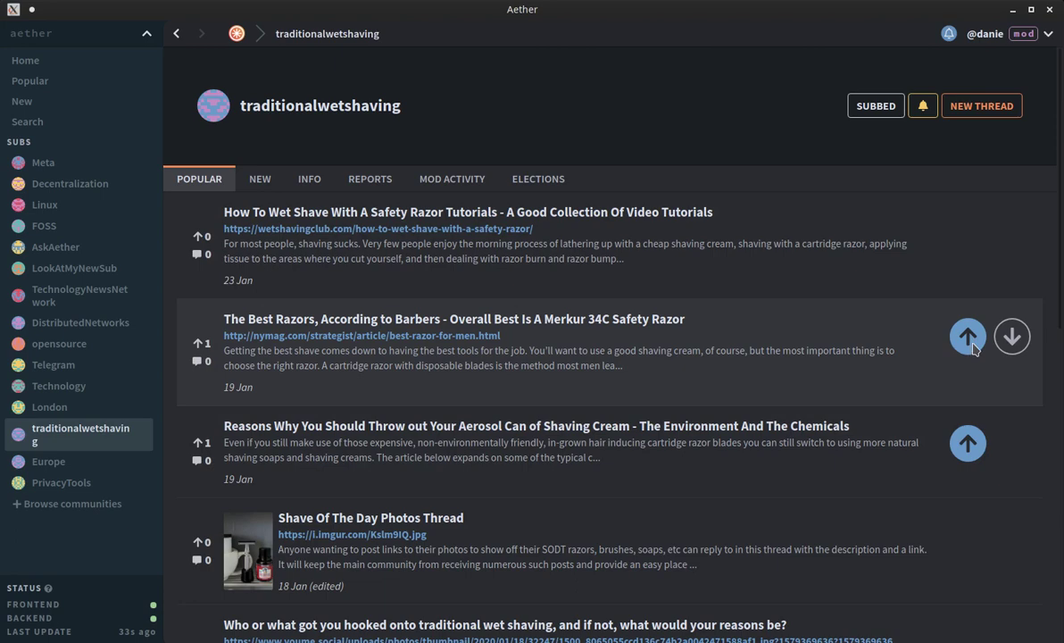
left_click(1014, 344)
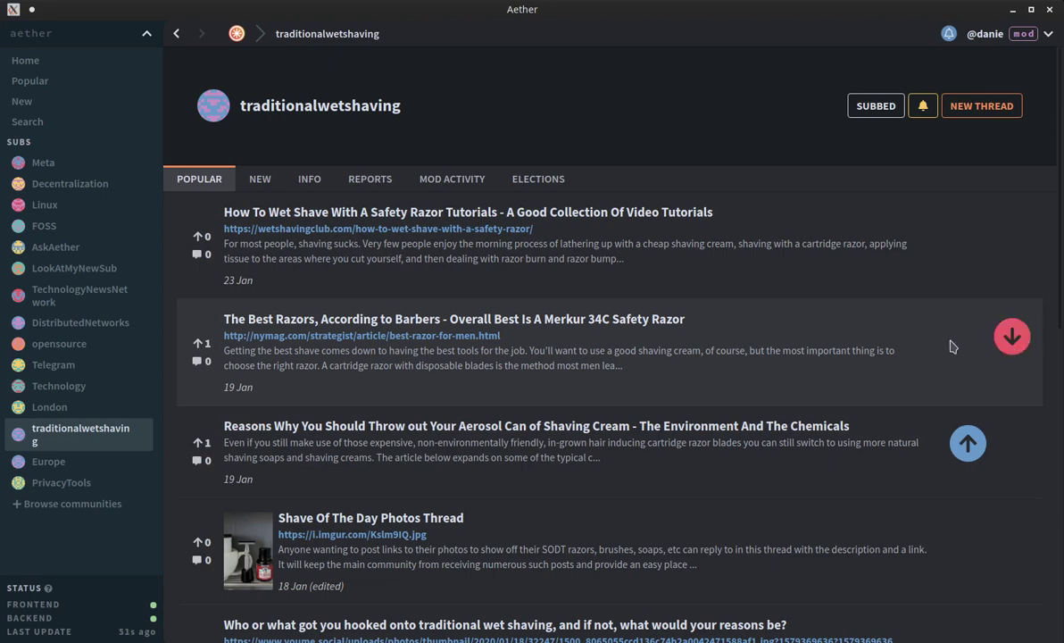
left_click(886, 323)
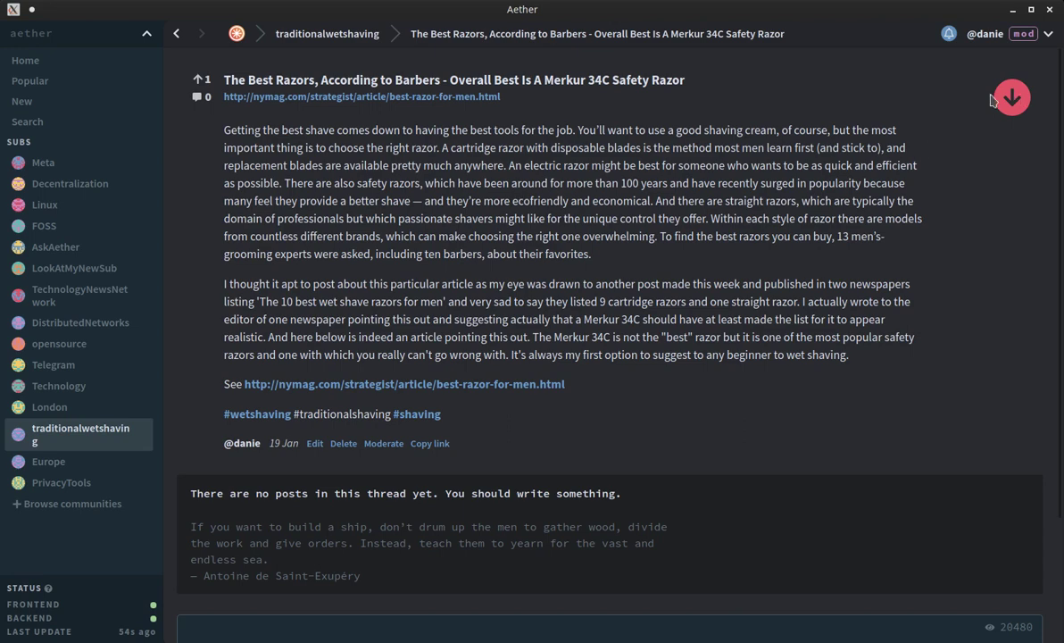
left_click(176, 33)
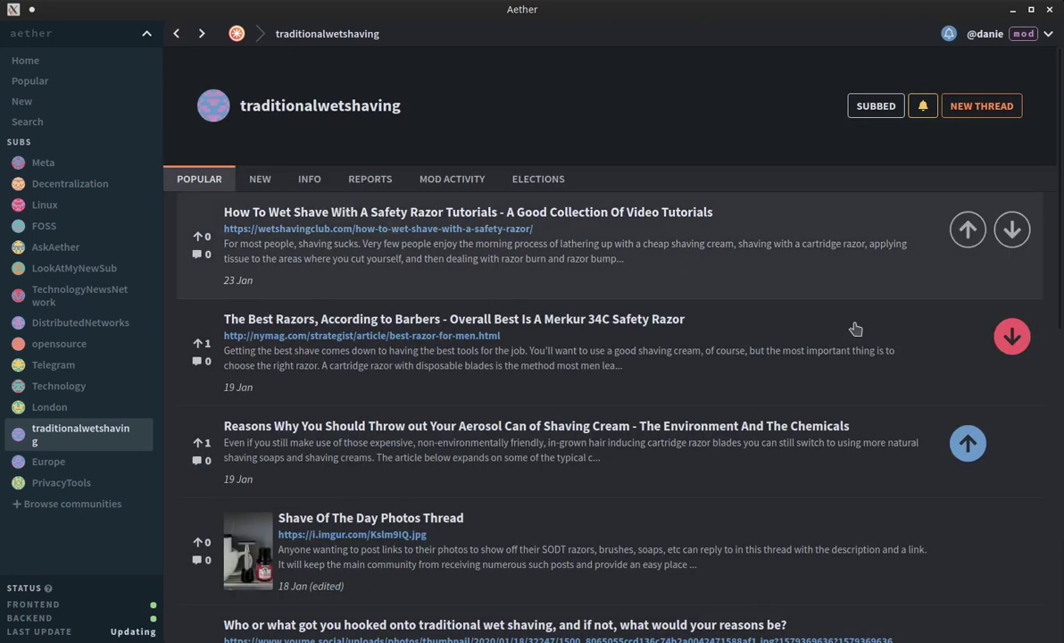
left_click(1025, 338)
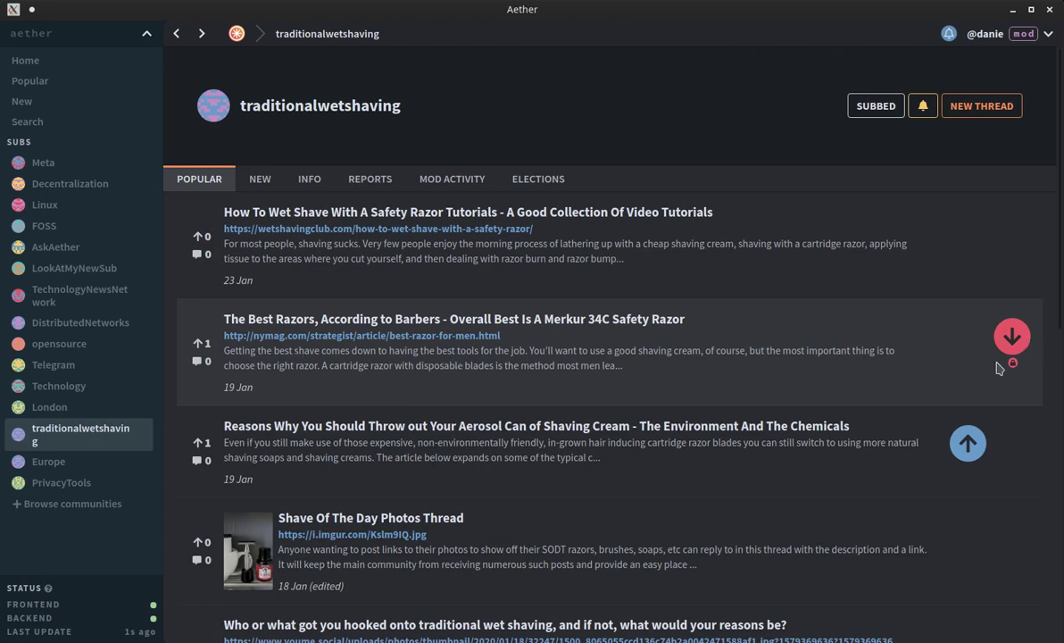
left_click(946, 346)
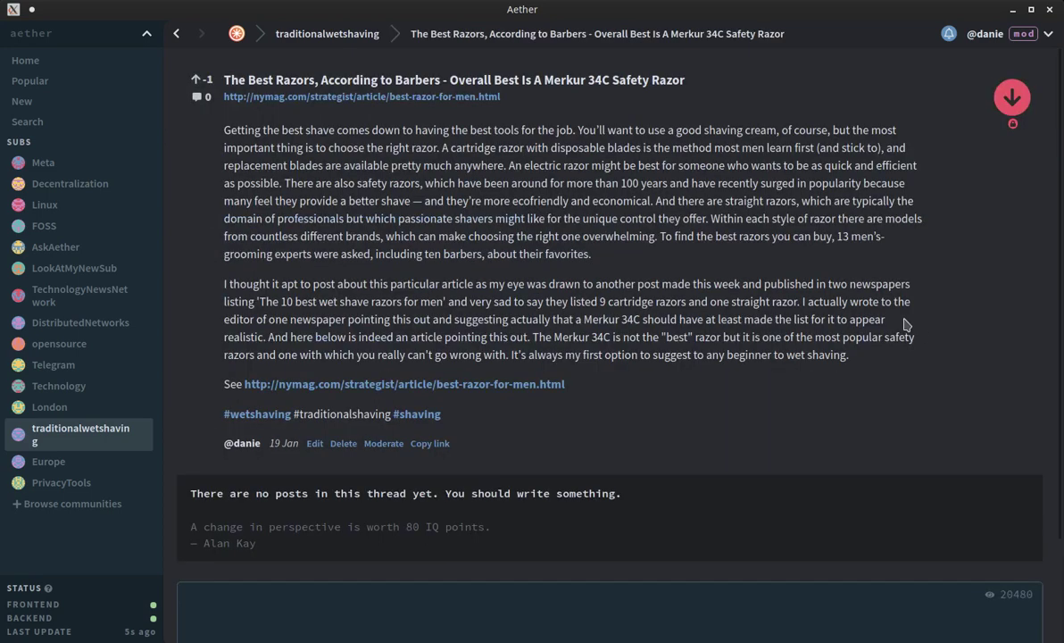
left_click(176, 34)
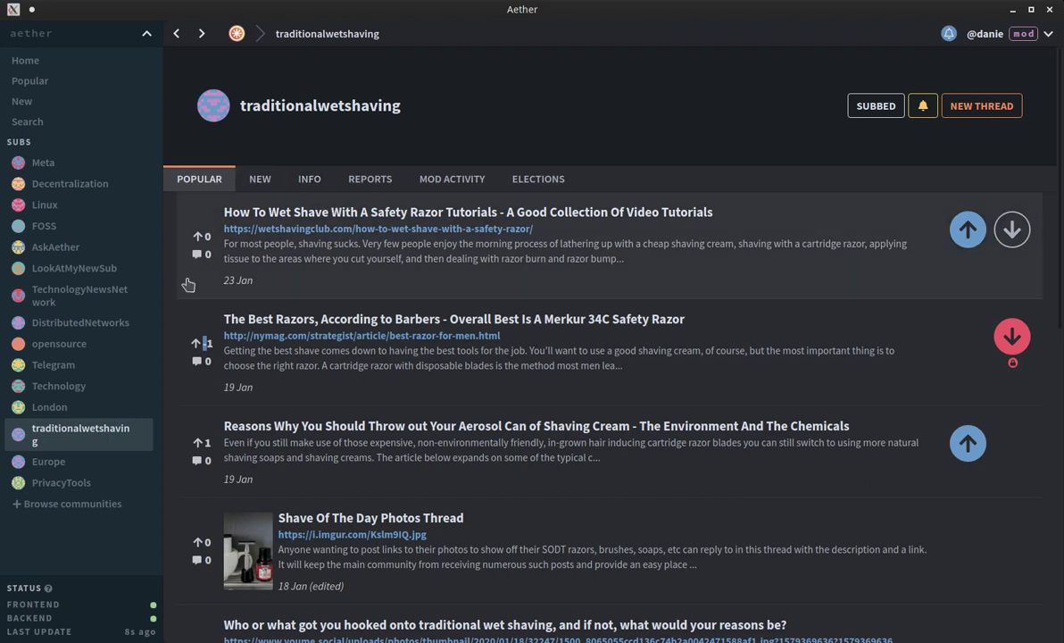
Step: Review the INFO, REPORTS and MOD ACTIVITY tabs, including the two request-deleted threads
left_click(311, 177)
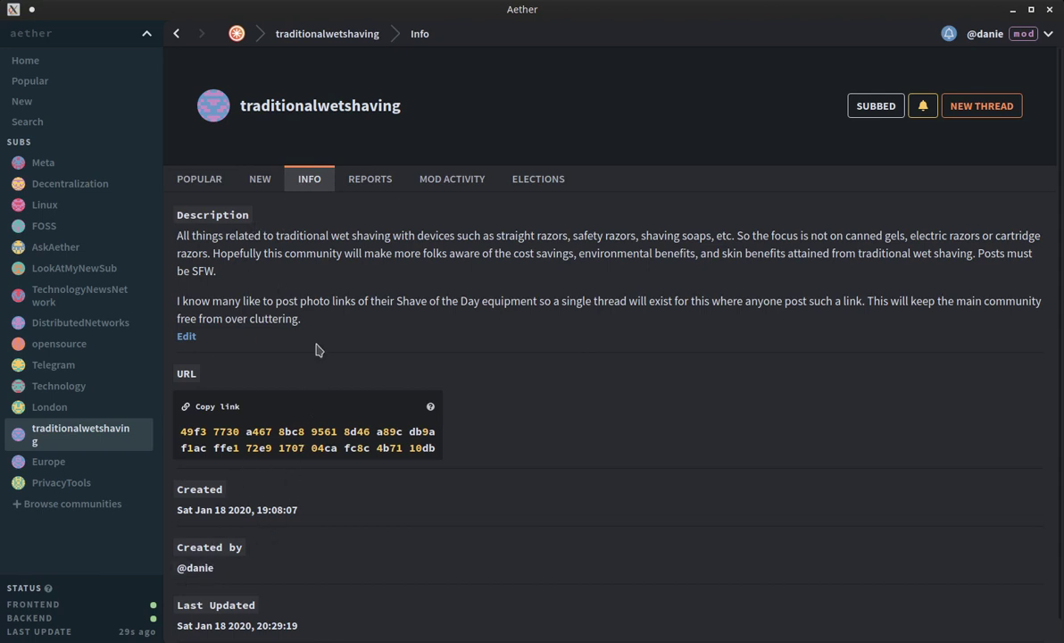
left_click(370, 180)
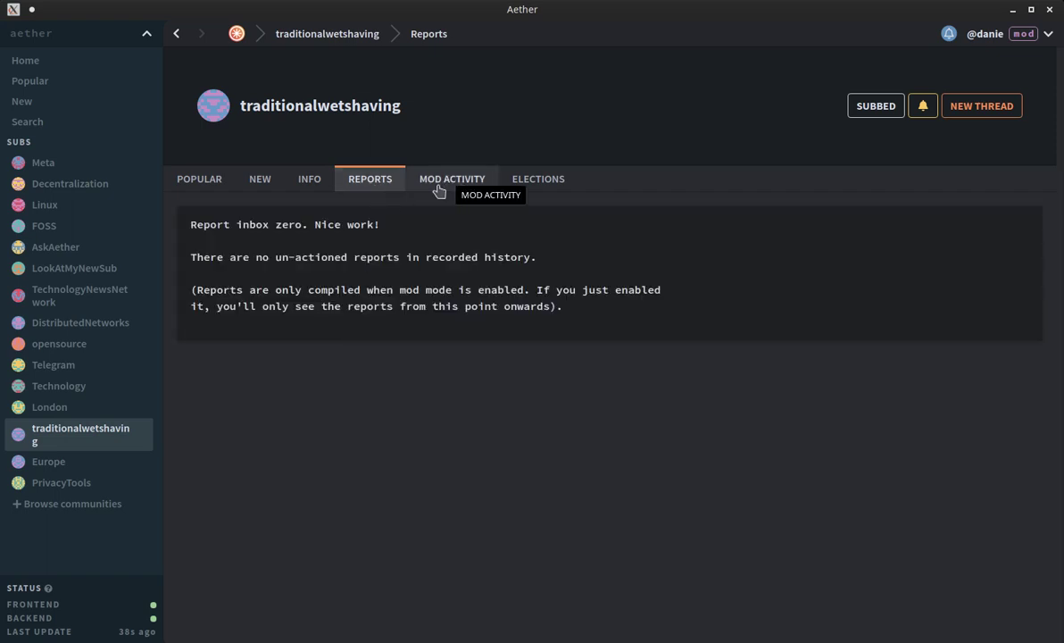
left_click(468, 176)
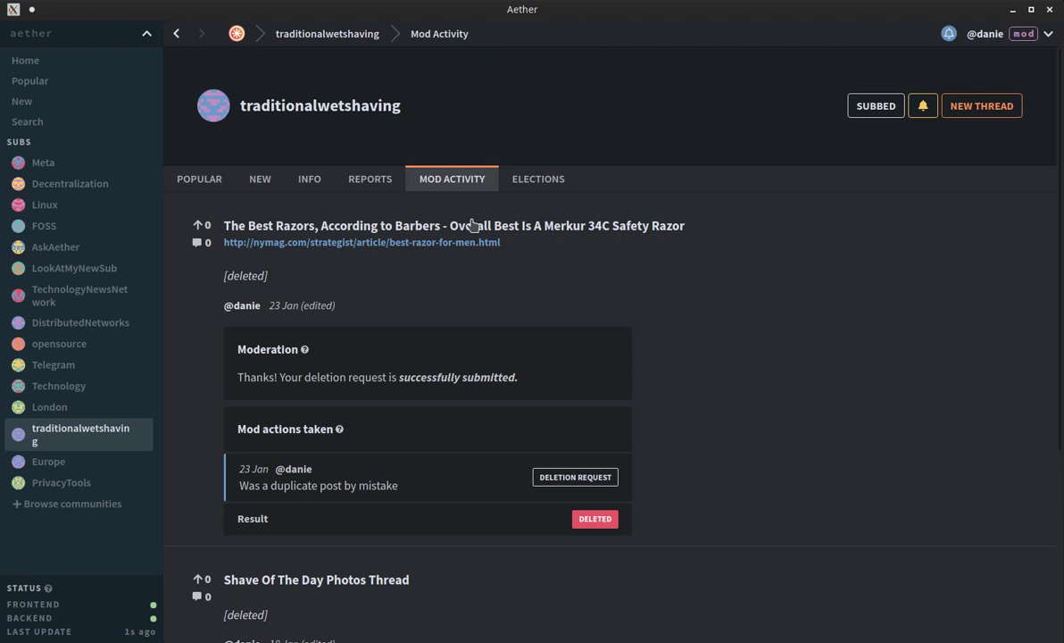
scroll(432, 402, "down", 3)
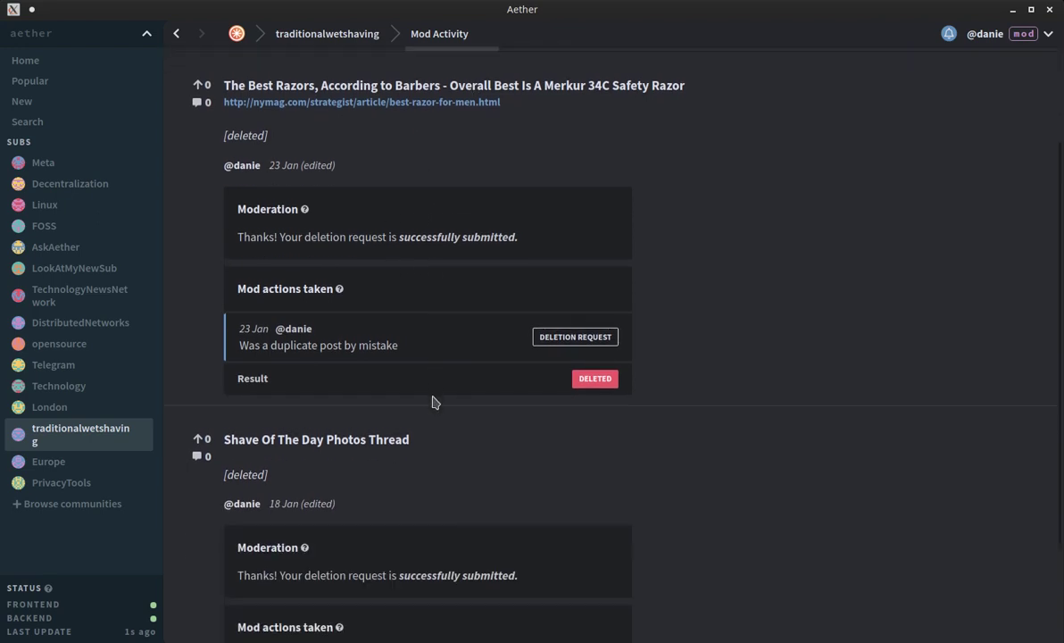
scroll(433, 402, "down", 3)
scroll(432, 425, "up", 6)
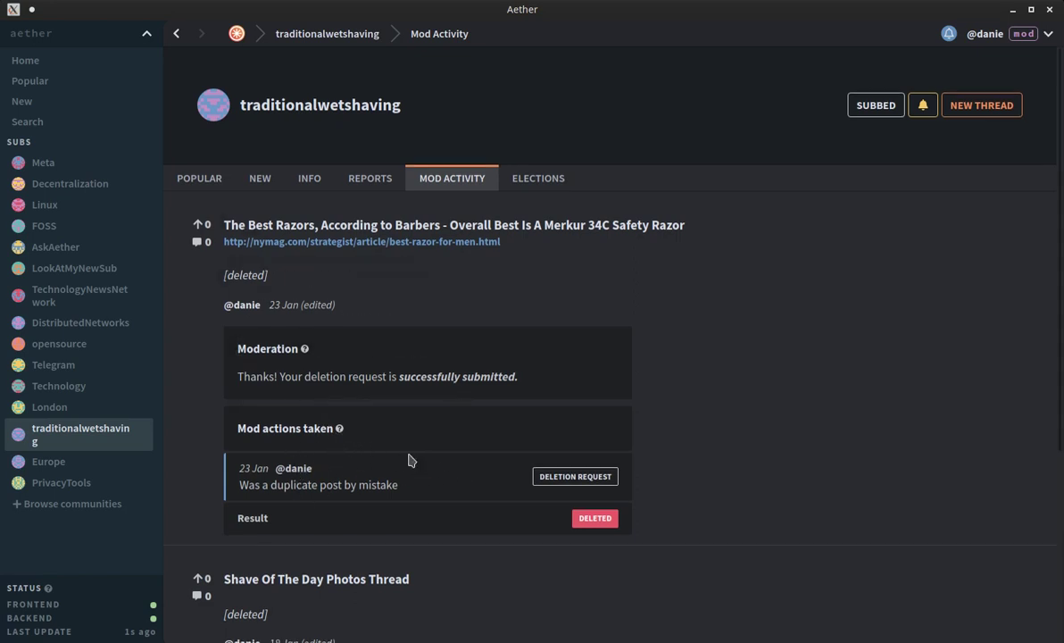
scroll(409, 453, "down", 5)
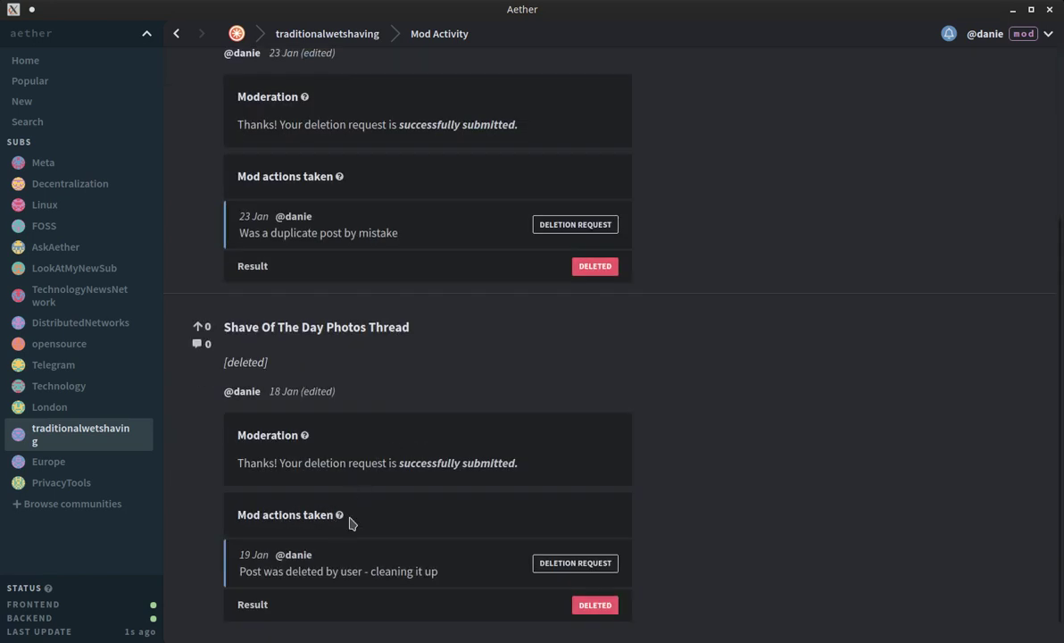
mouse_move(339, 516)
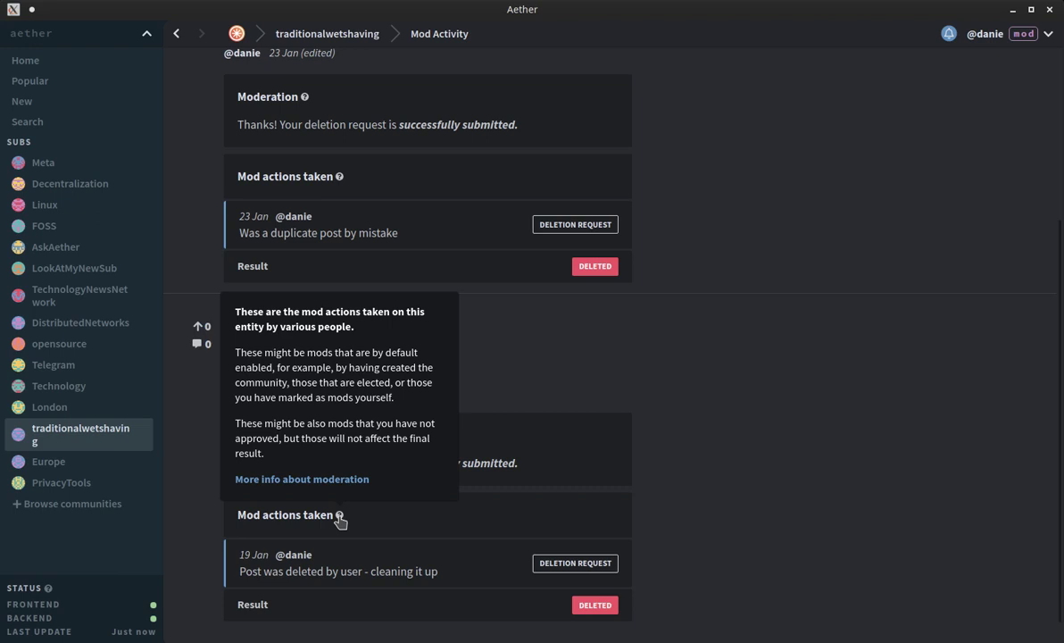
scroll(578, 434, "up", 5)
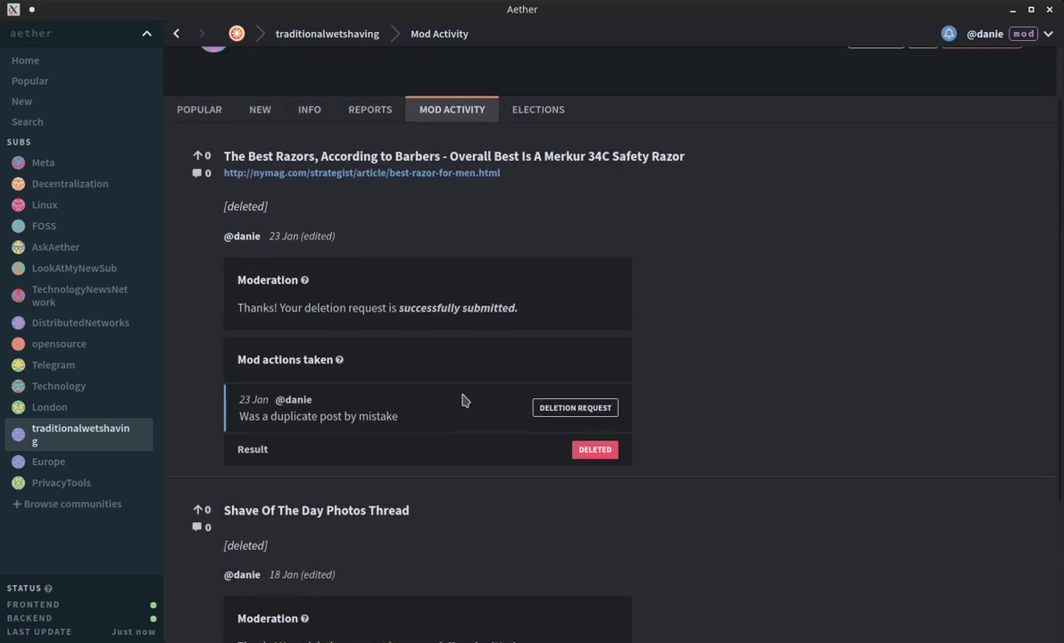
Step: Check the ELECTIONS and NEW tabs, then return to INFO showing the Jan 18 2020 creation date
left_click(539, 179)
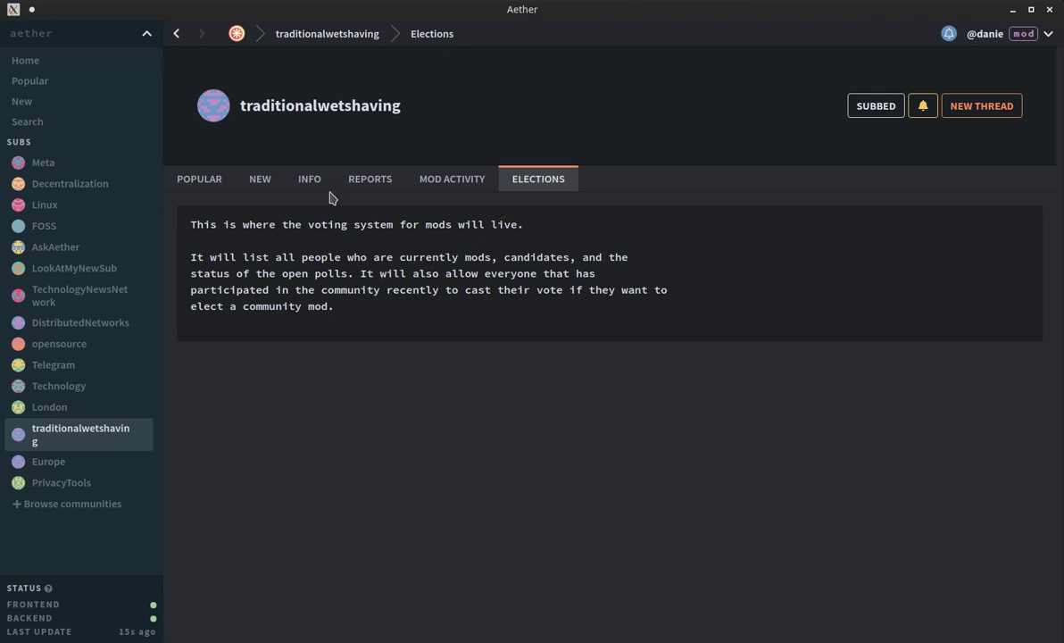
left_click(267, 182)
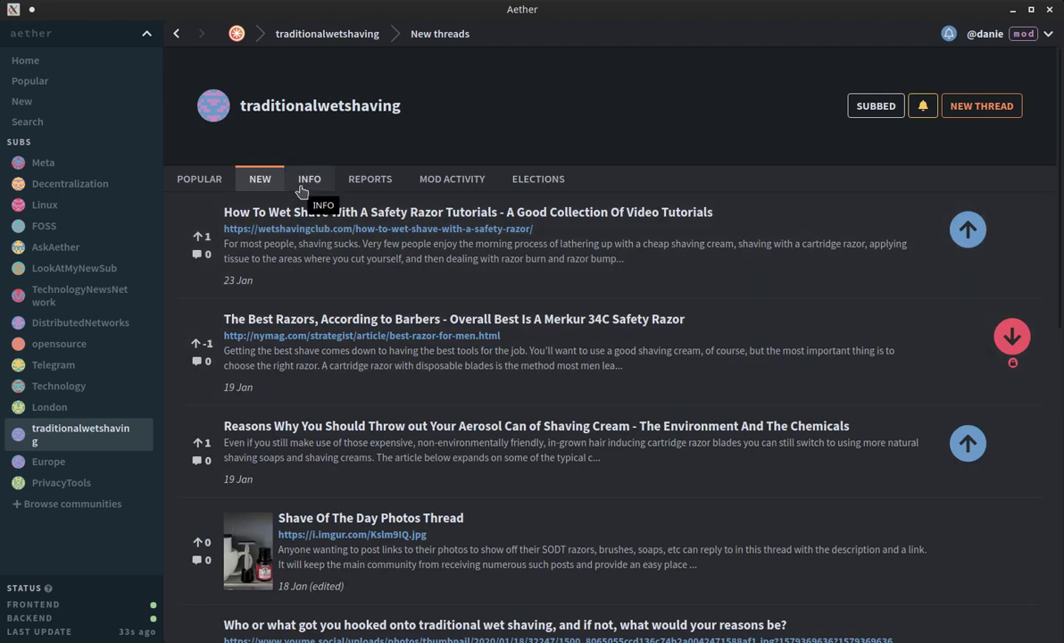
left_click(301, 190)
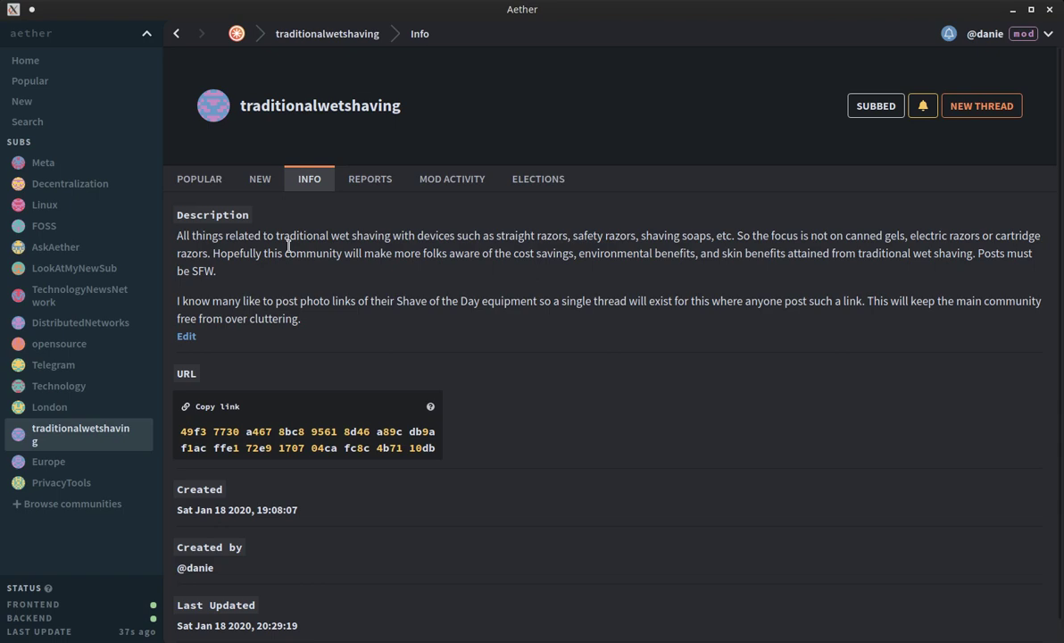
Step: Switch through the Home, Popular and New feeds
left_click(28, 61)
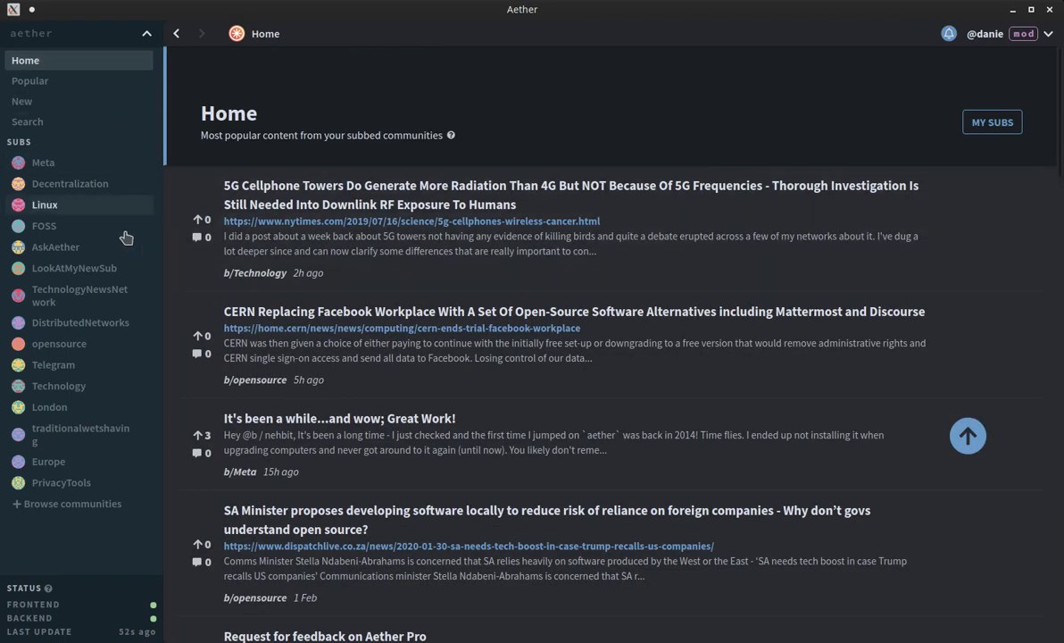
left_click(41, 81)
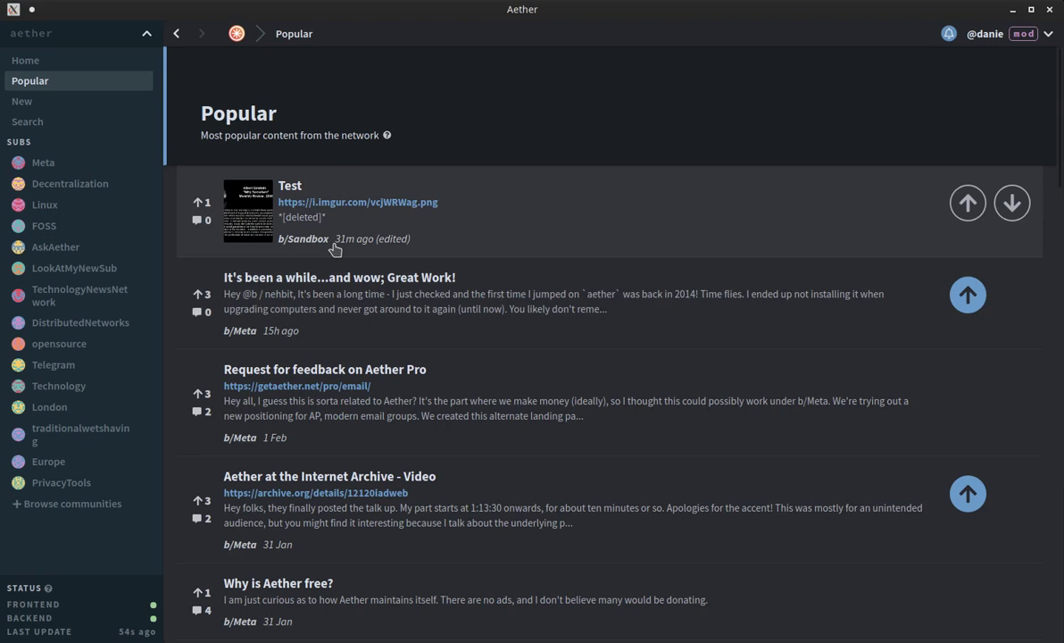
left_click(29, 106)
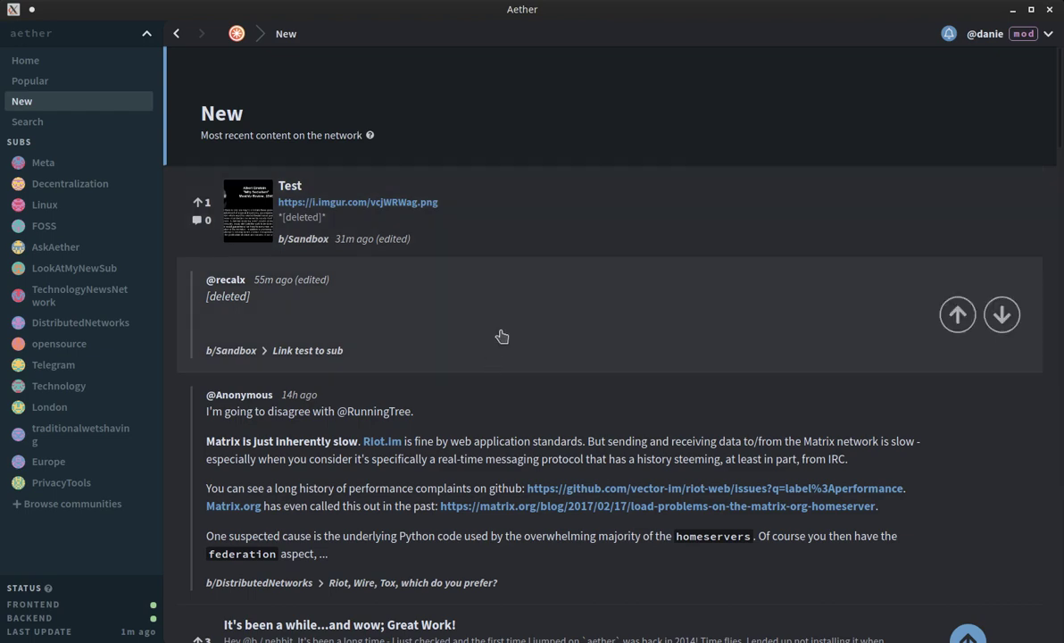
Step: Scroll through the New feed's recent posts and comments from various communities
scroll(502, 337, "down", 2)
scroll(502, 336, "down", 2)
scroll(501, 334, "up", 5)
scroll(449, 336, "down", 2)
scroll(451, 338, "down", 8)
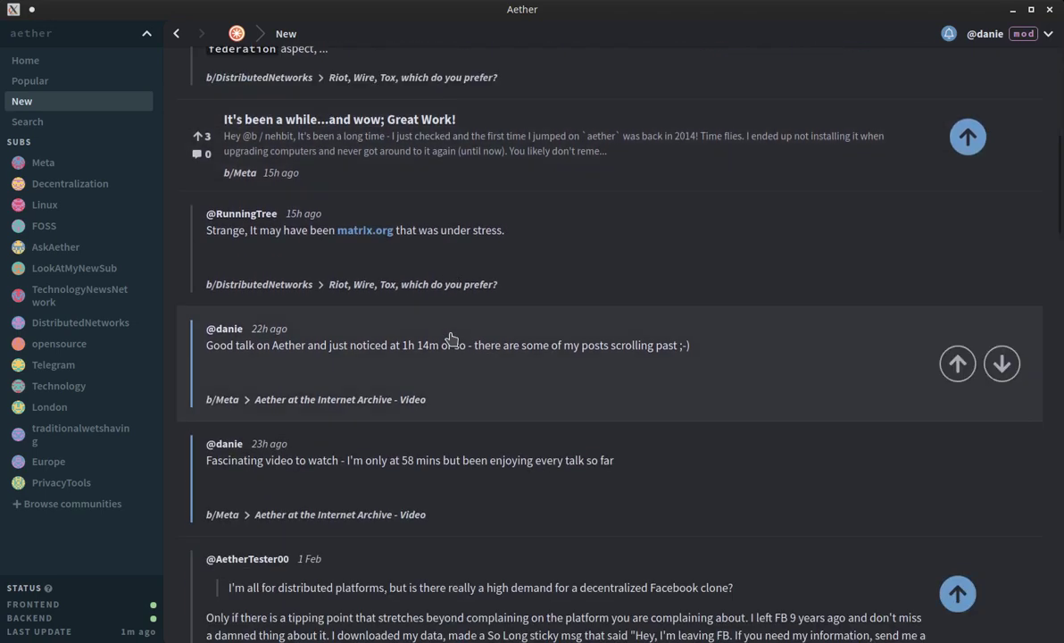
scroll(451, 337, "down", 2)
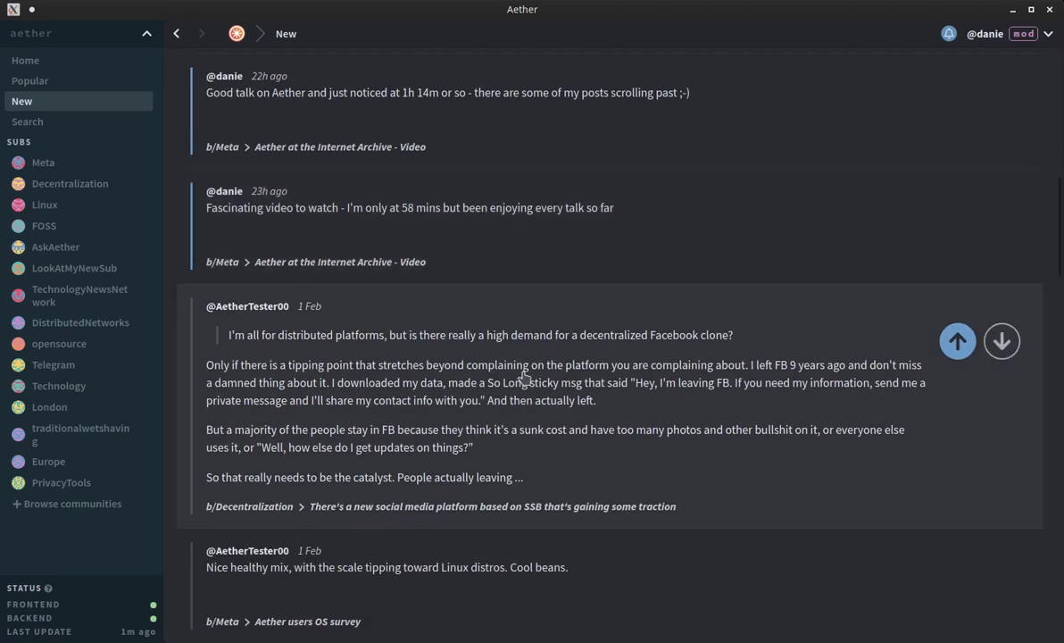
scroll(488, 353, "down", 3)
scroll(503, 355, "down", 2)
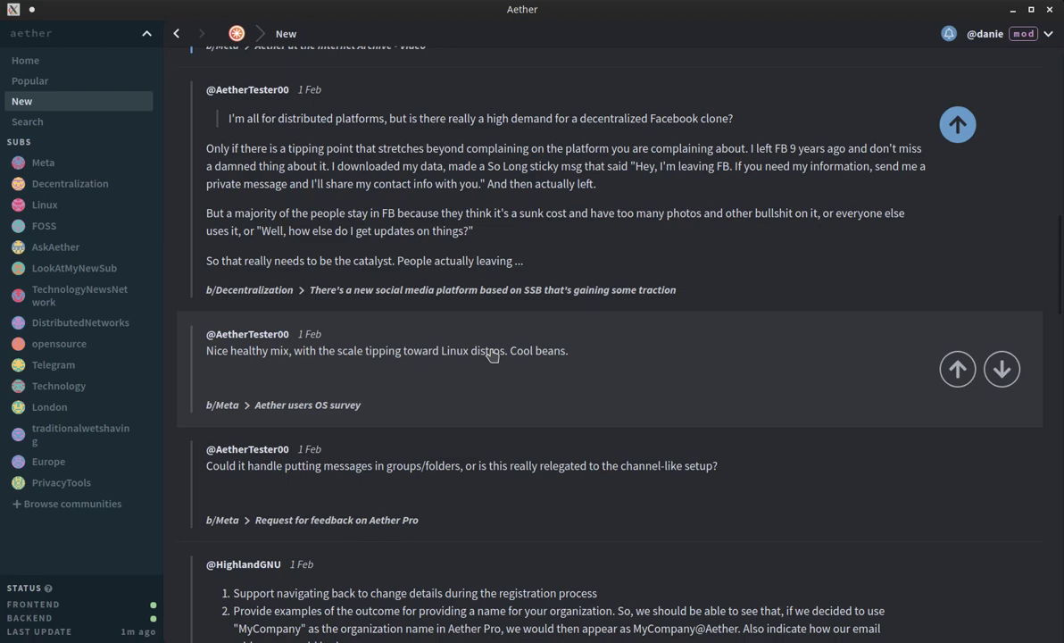
scroll(492, 356, "down", 1)
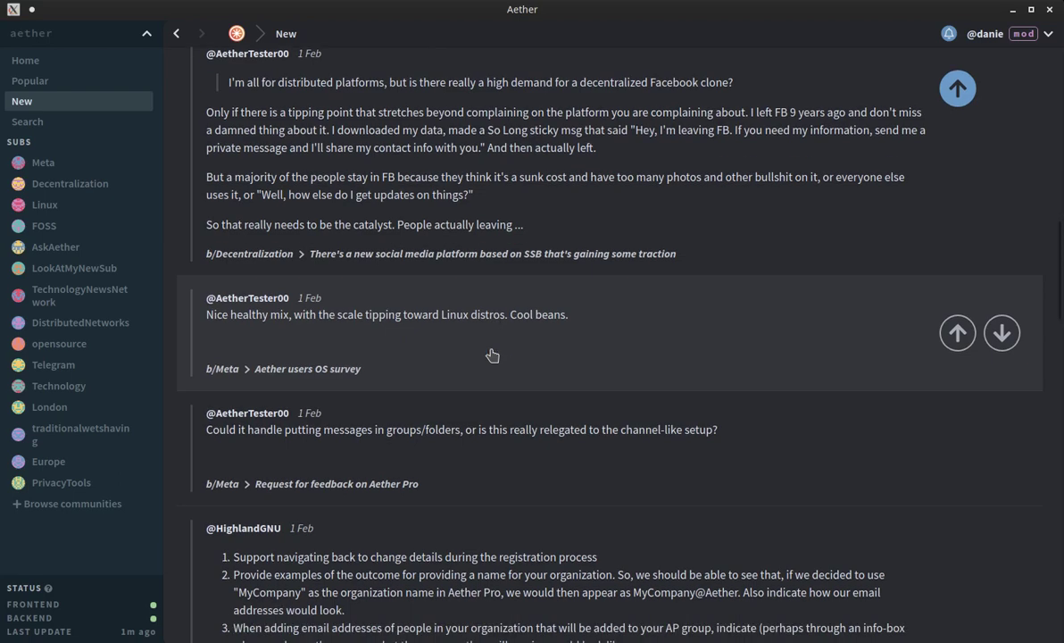
scroll(492, 356, "down", 1)
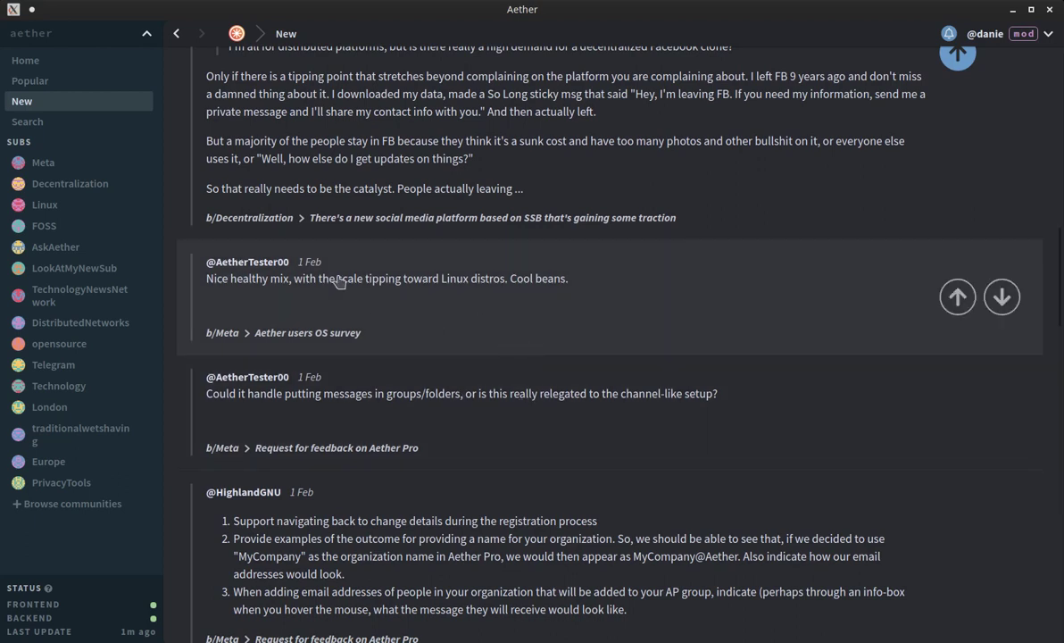
Step: Search communities for 'traditional'
left_click(45, 126)
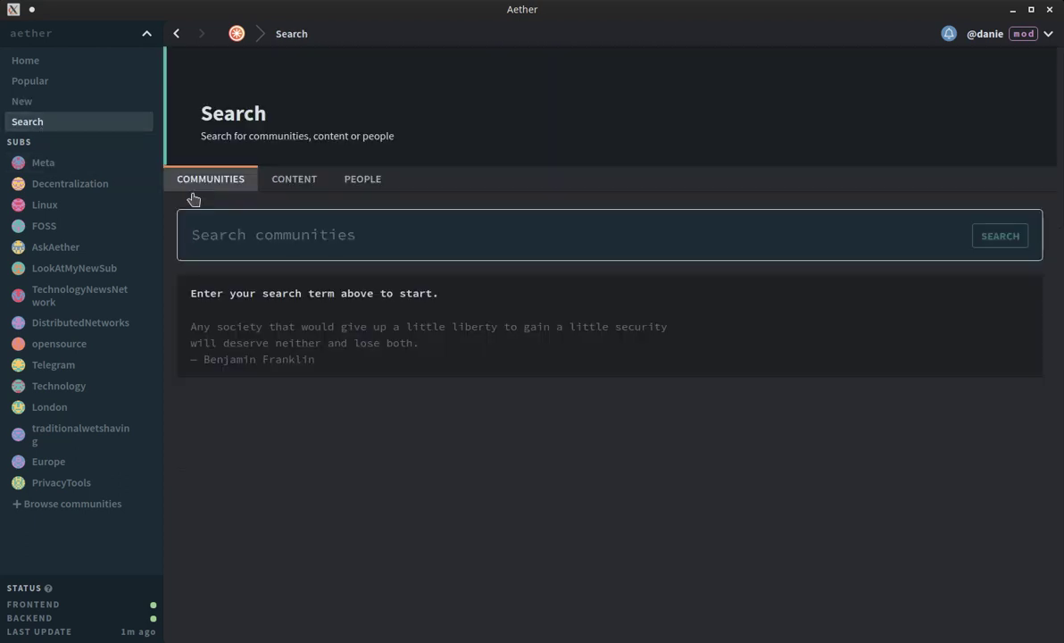
left_click(234, 237)
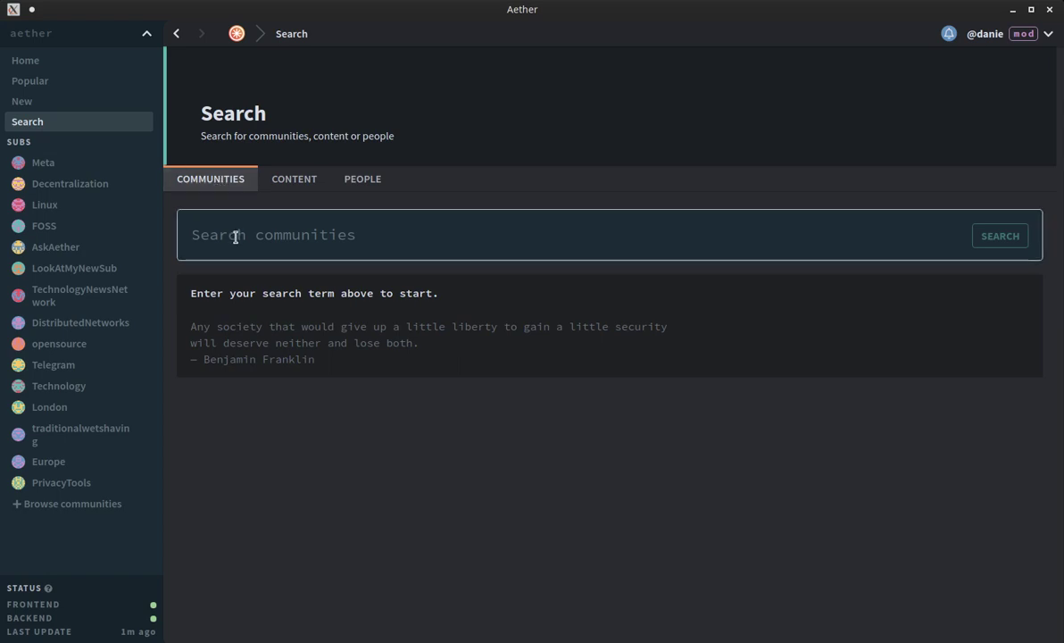
type("trad")
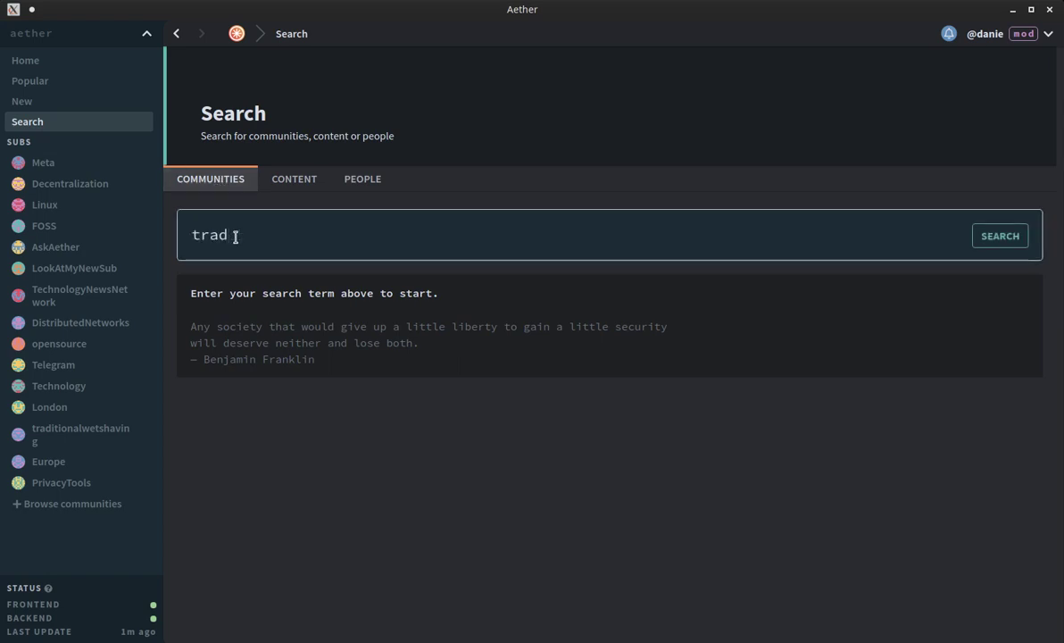
type("ition")
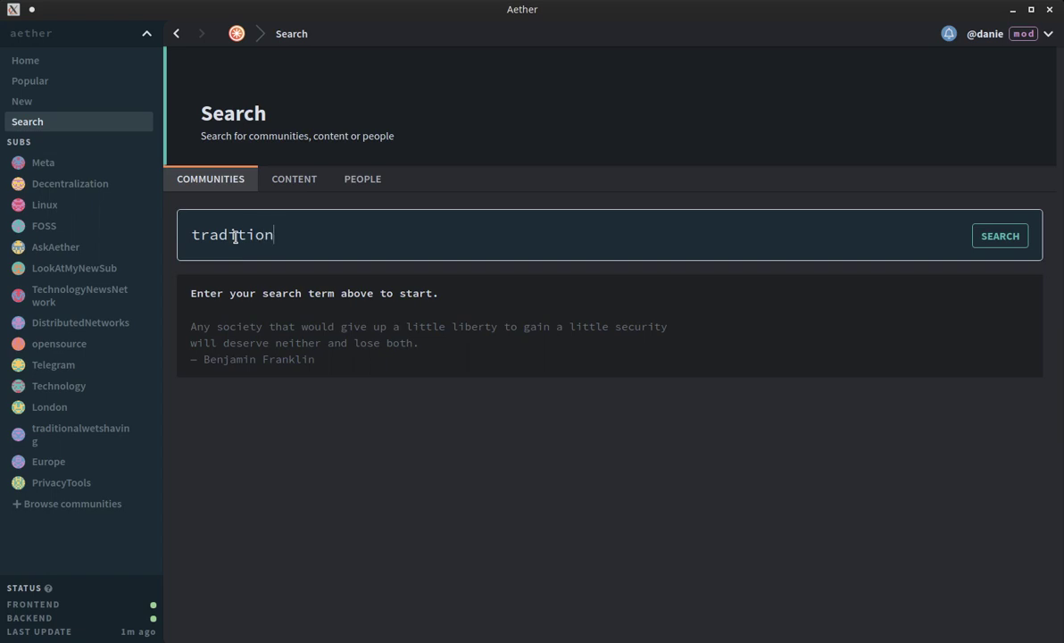
type("al")
key("Return")
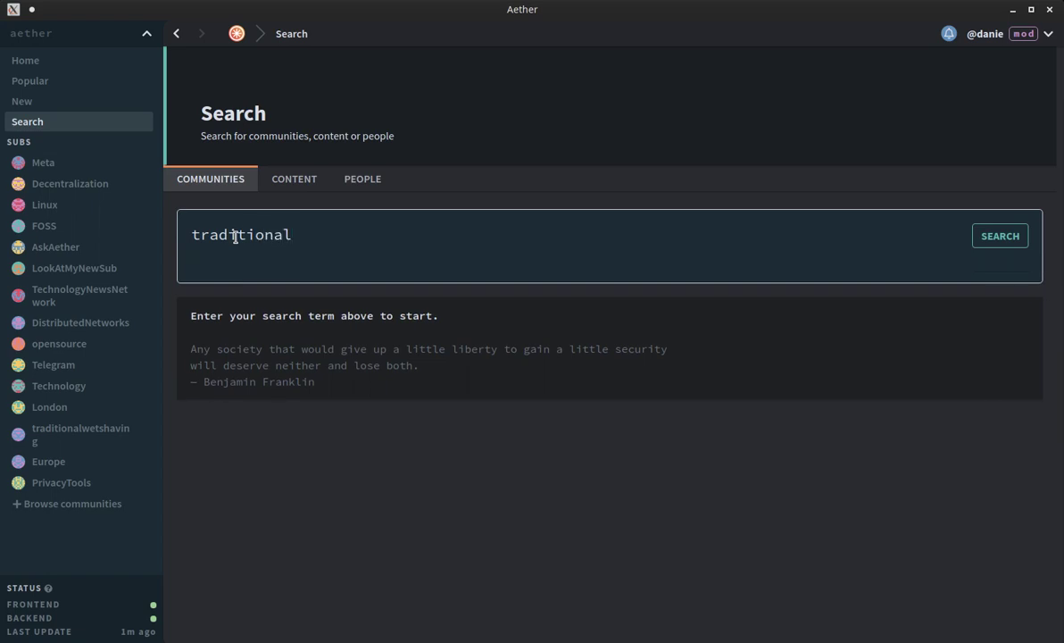
key("BackSpace")
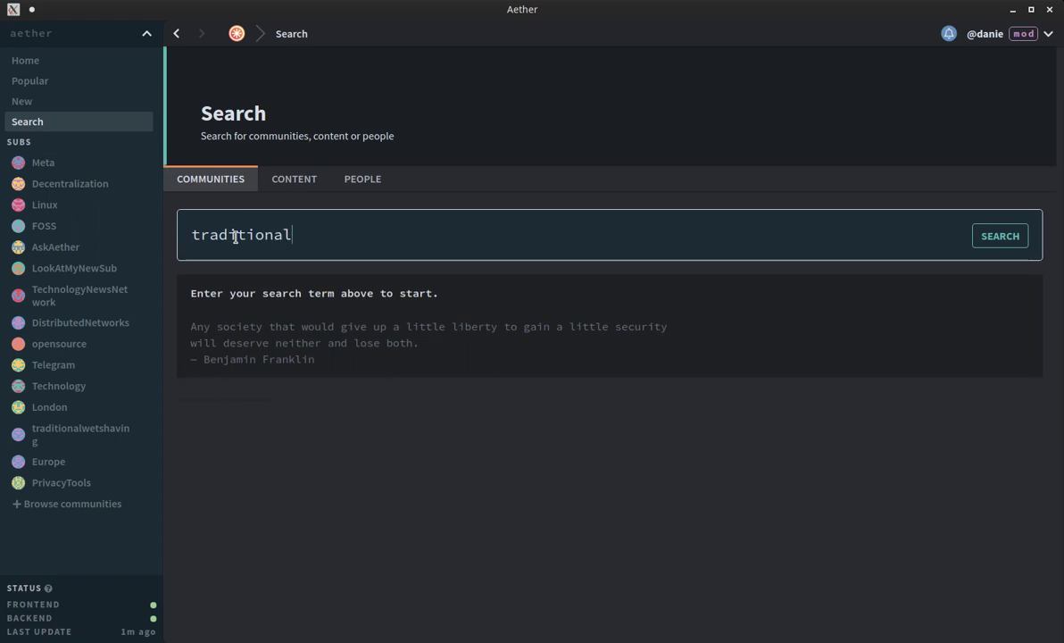
left_click(1006, 243)
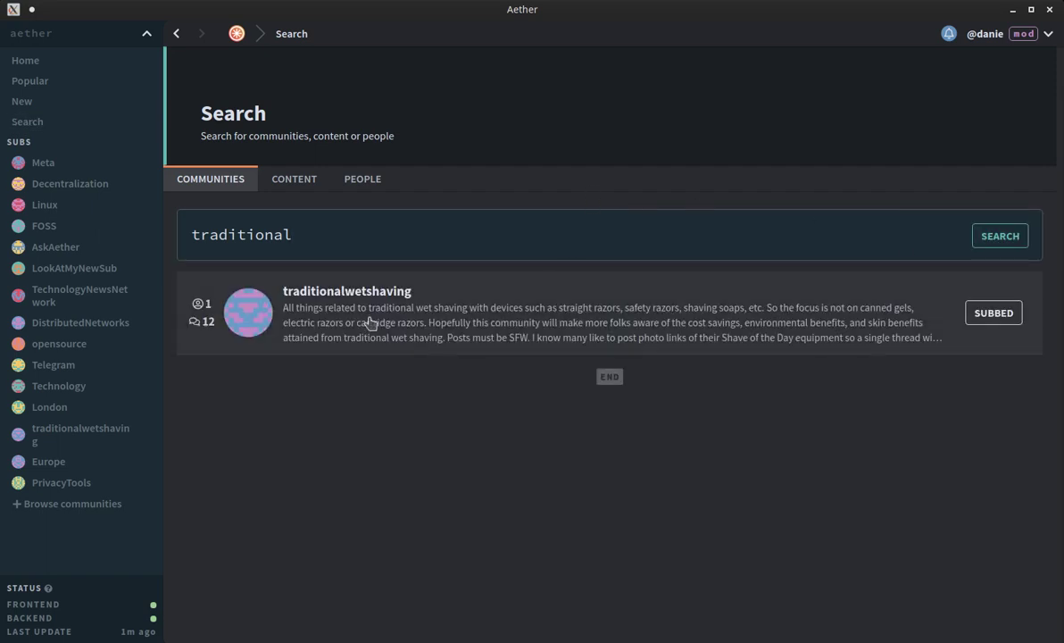
Step: Search post content for 'cellular', then move to the People search
left_click(305, 181)
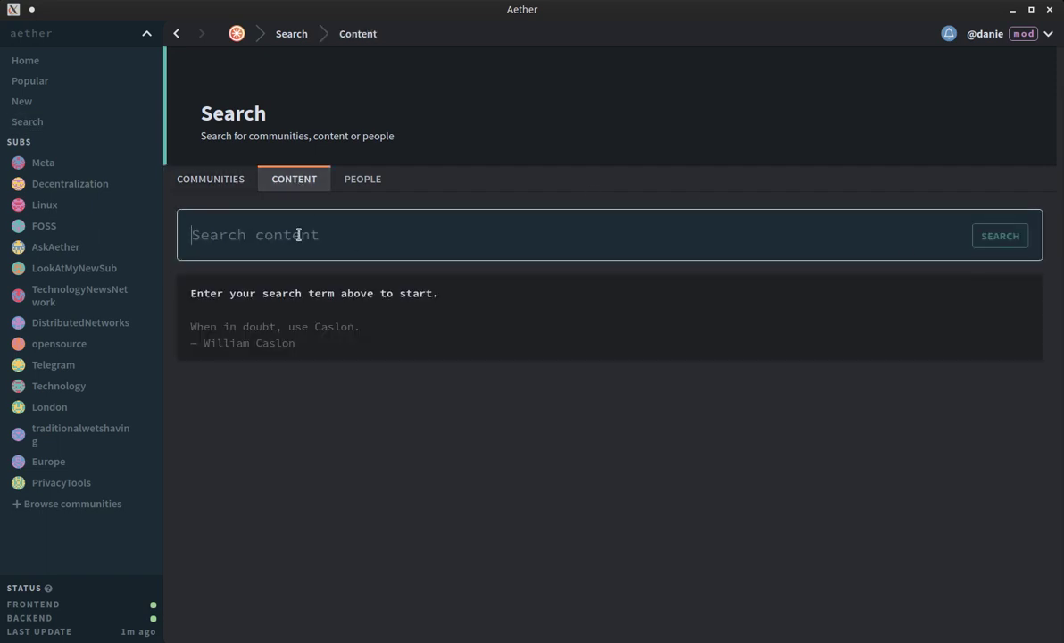
type("sh")
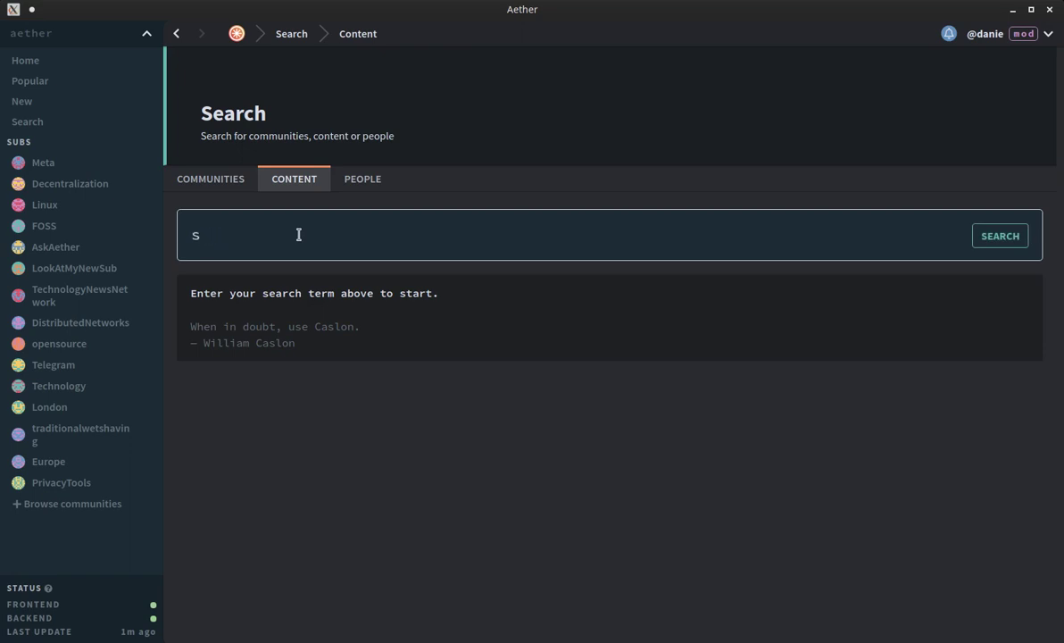
key("BackSpace")
type("cellular")
left_click(976, 238)
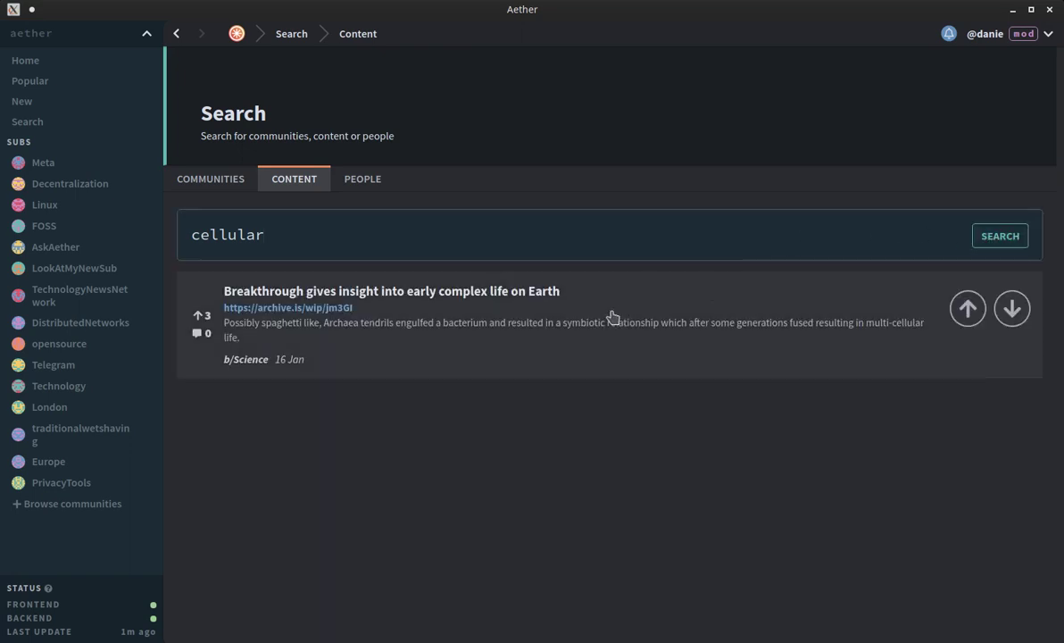
left_click(368, 181)
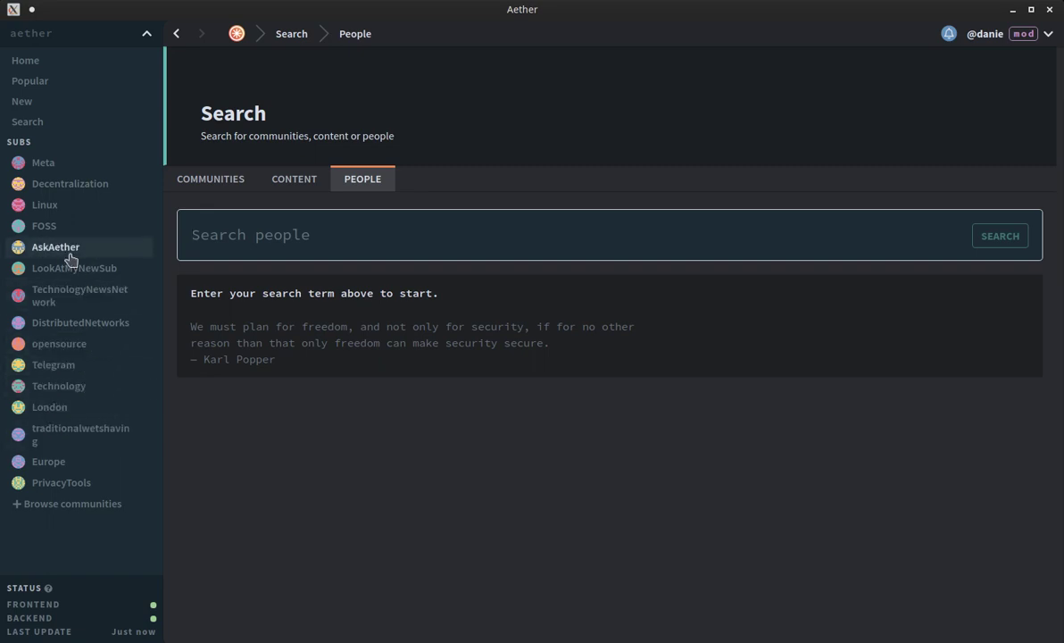
Step: Open the first traditionalwetshaving thread, on safety razor tutorials, and reveal its Moderate panel
left_click(56, 435)
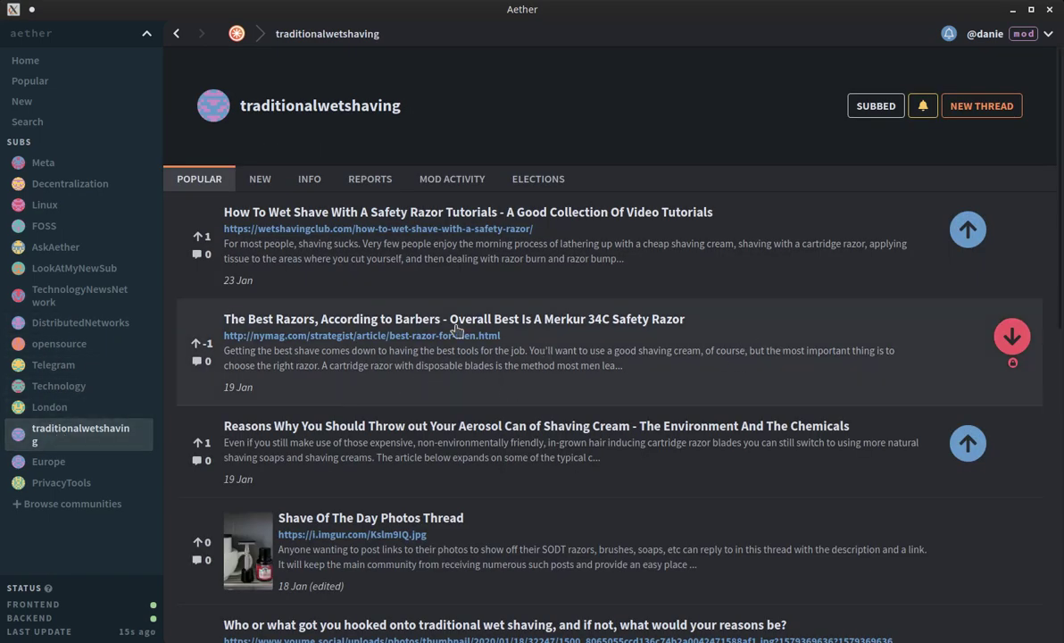
left_click(418, 250)
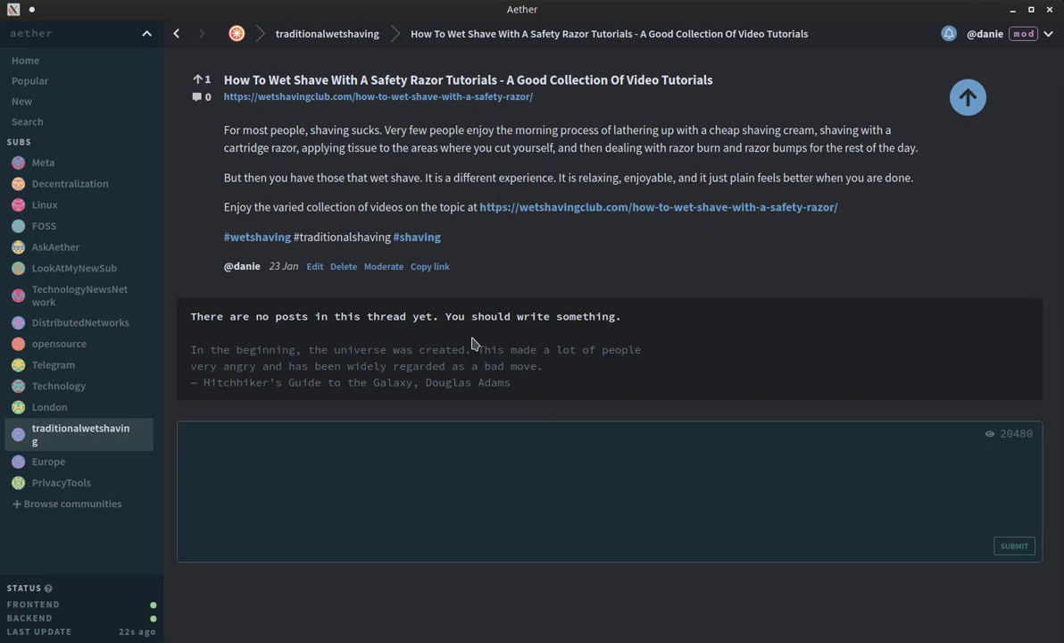
left_click(386, 267)
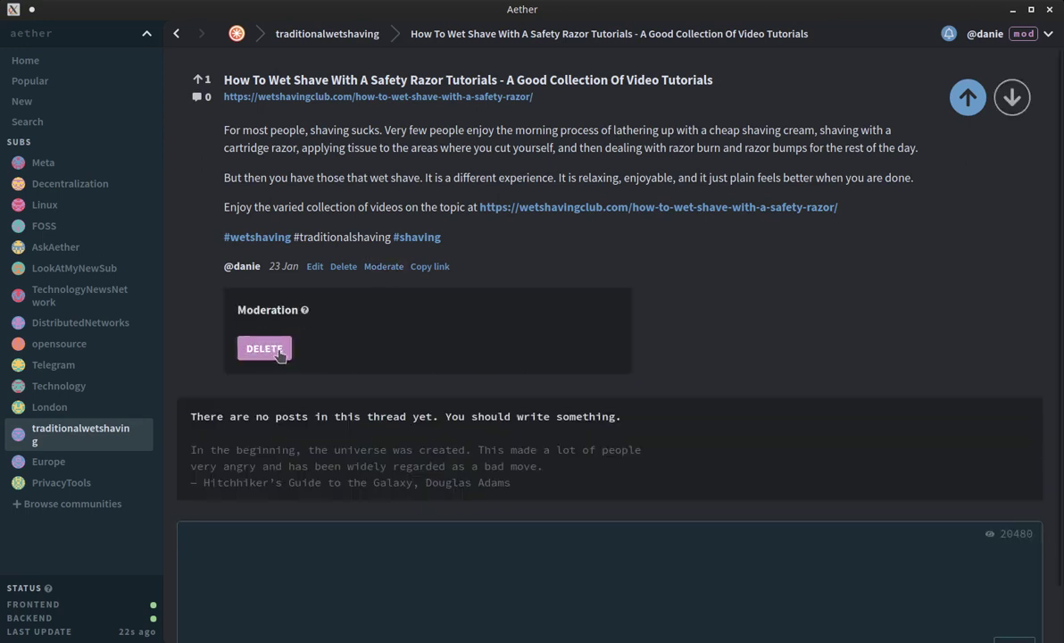
mouse_move(305, 310)
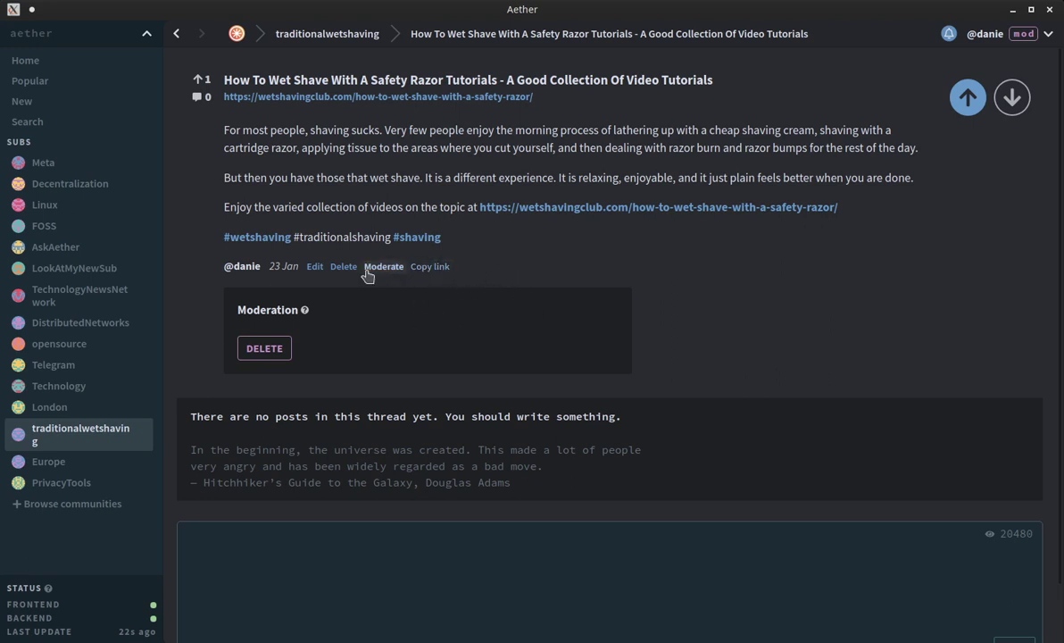
Step: List the #wetshaving tagged posts, then open the TechnologyNewsNetwork community
left_click(256, 240)
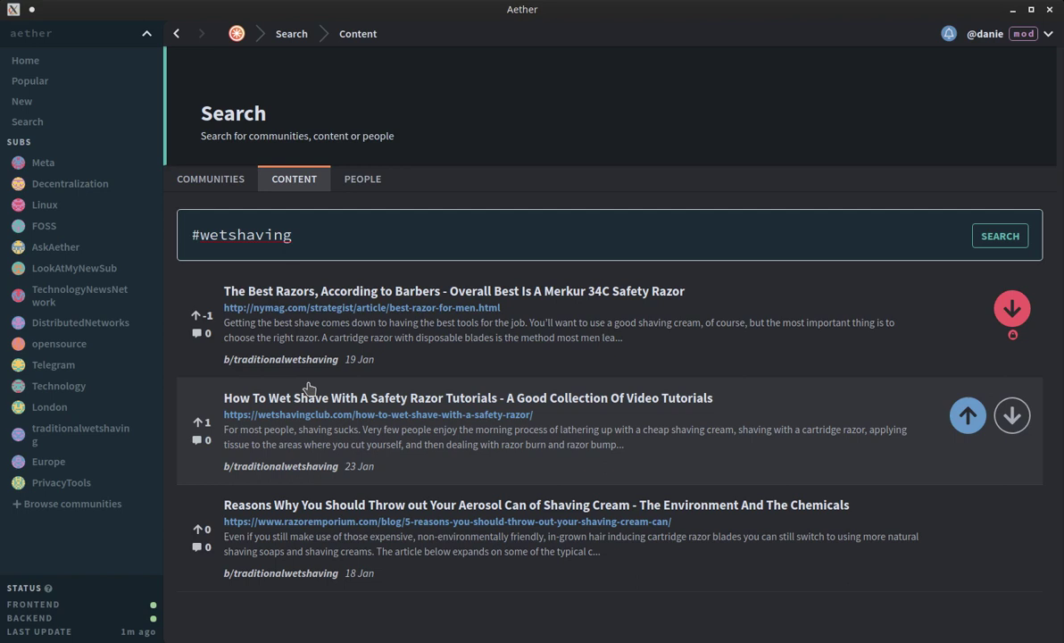
left_click(89, 296)
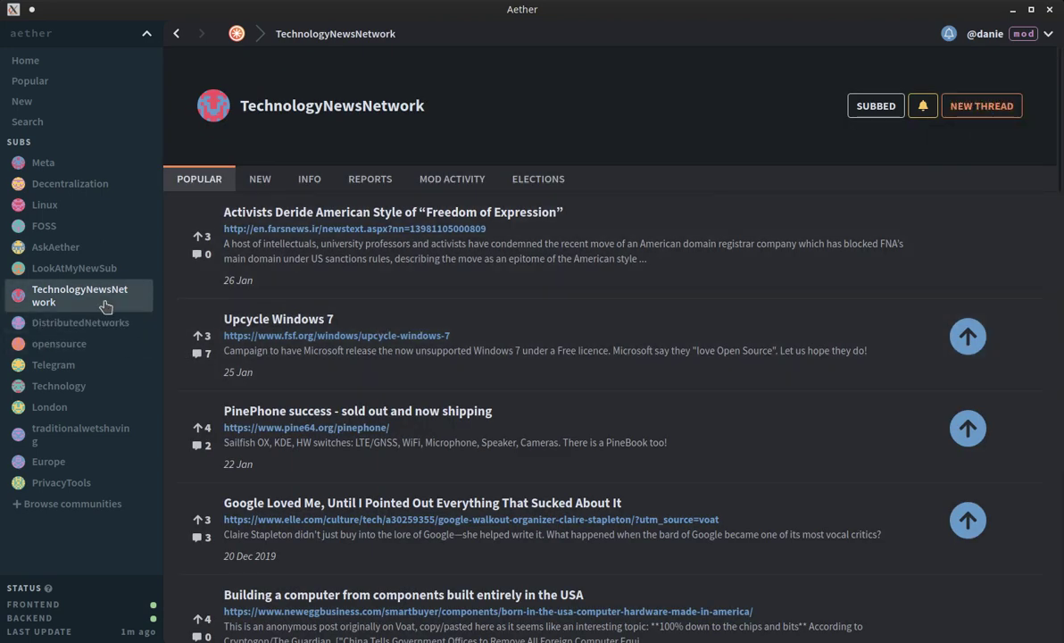
Step: Show the Technology community's popular threads, topped by the 5G cellphone towers post
left_click(58, 392)
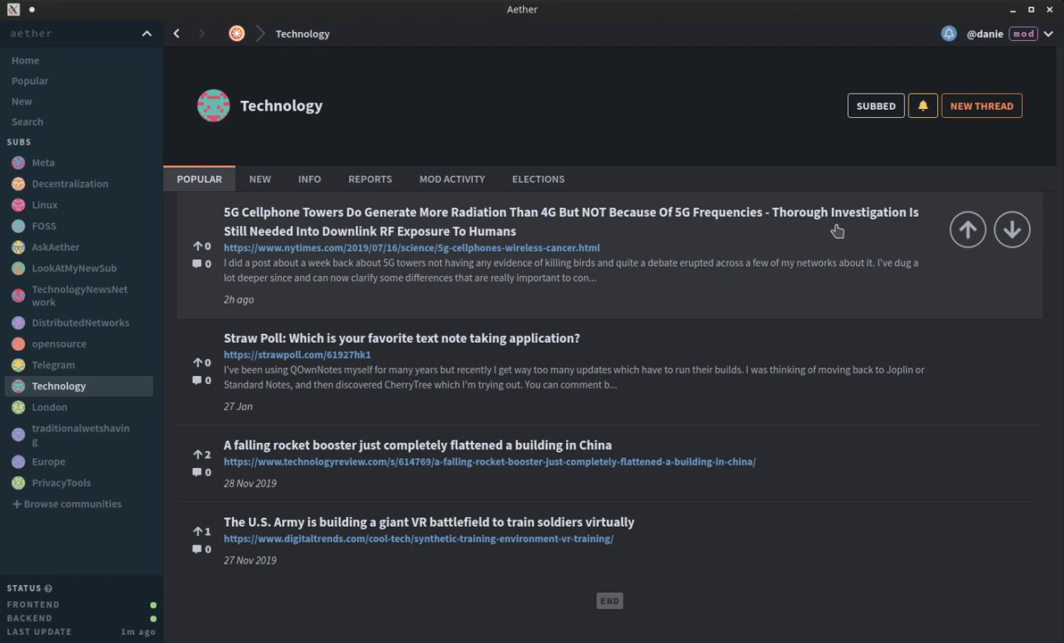
Step: Start a new Technology thread, paste the prepared markdown article into its body and preview it
left_click(963, 107)
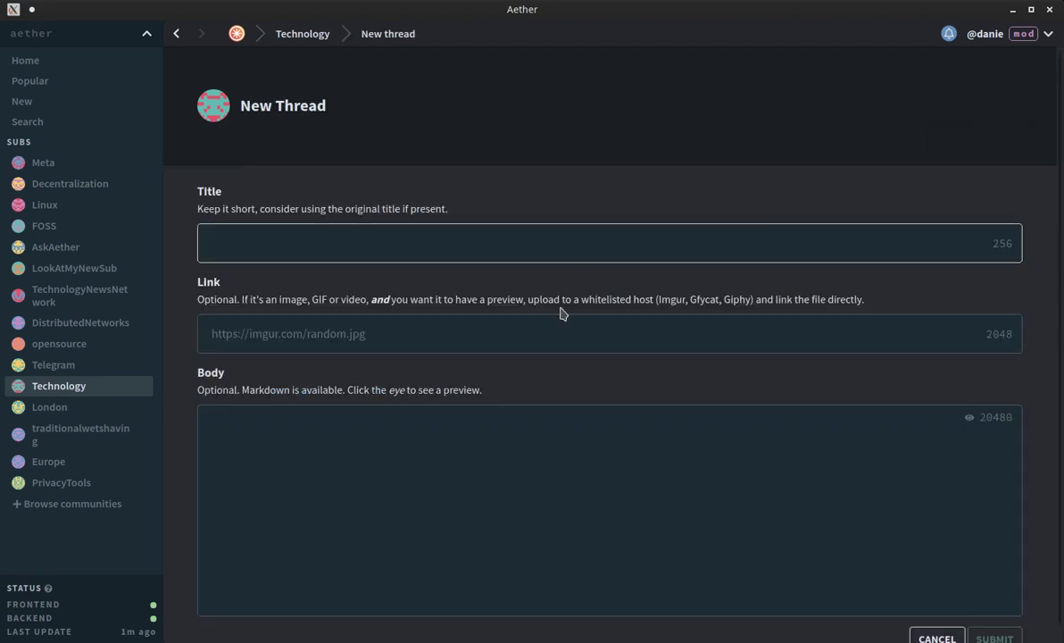
left_click(471, 427)
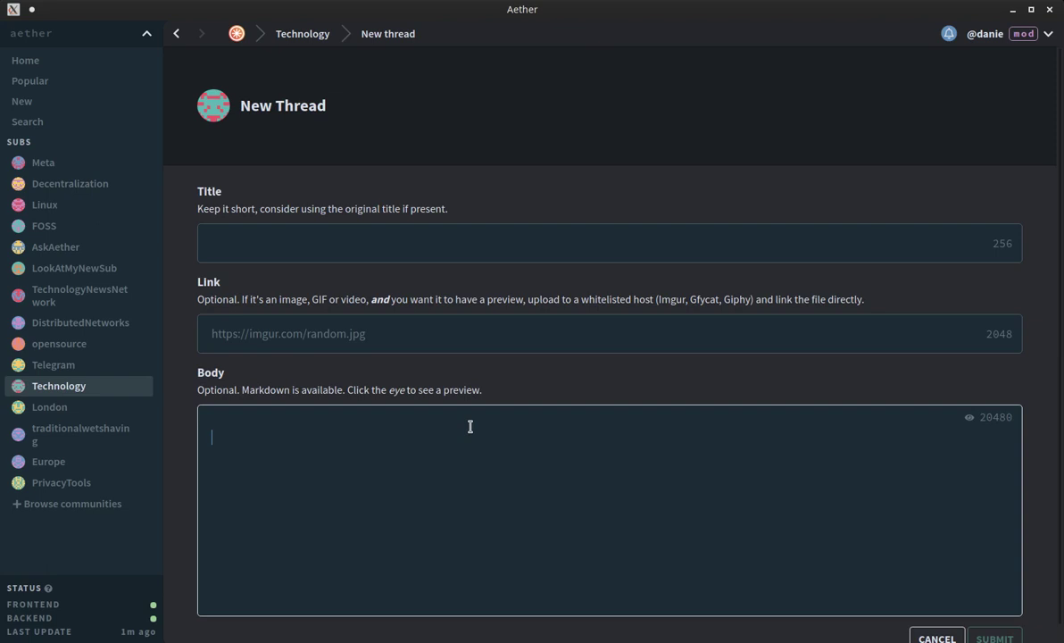
key("ctrl+v")
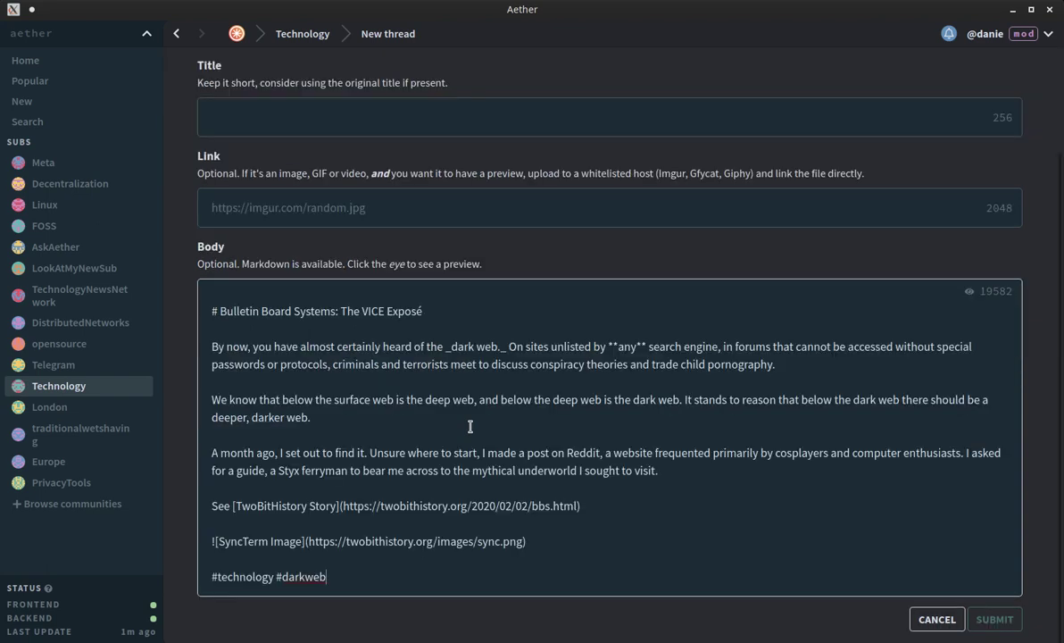
left_click(969, 292)
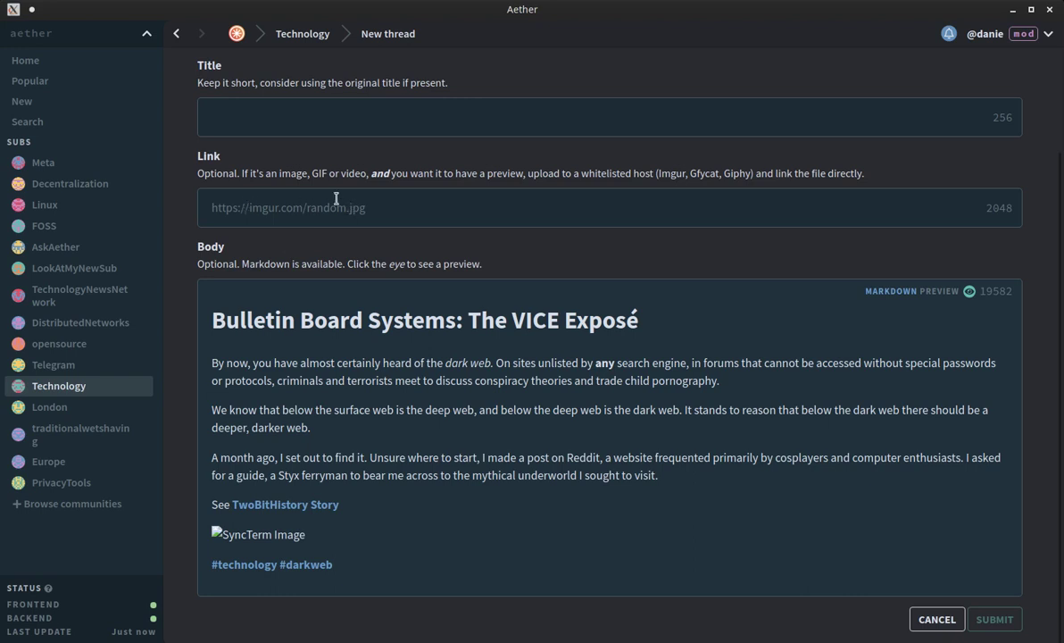
left_click(260, 203)
Step: Move the body's heading into the Title field and delete the leftover # and blank lines
left_click(902, 290)
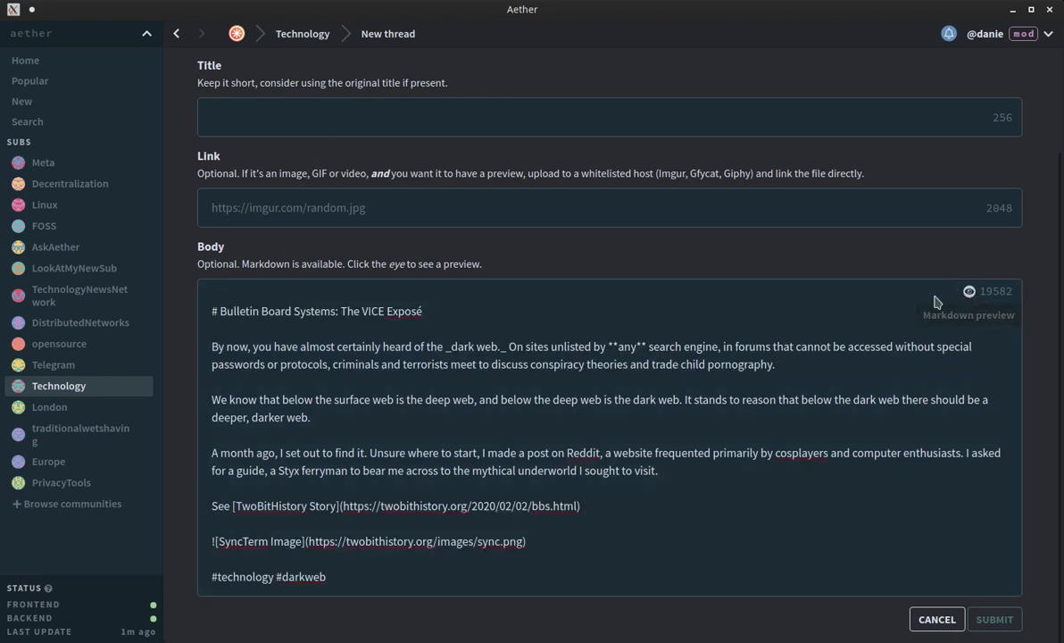
left_click_drag(422, 313, 221, 312)
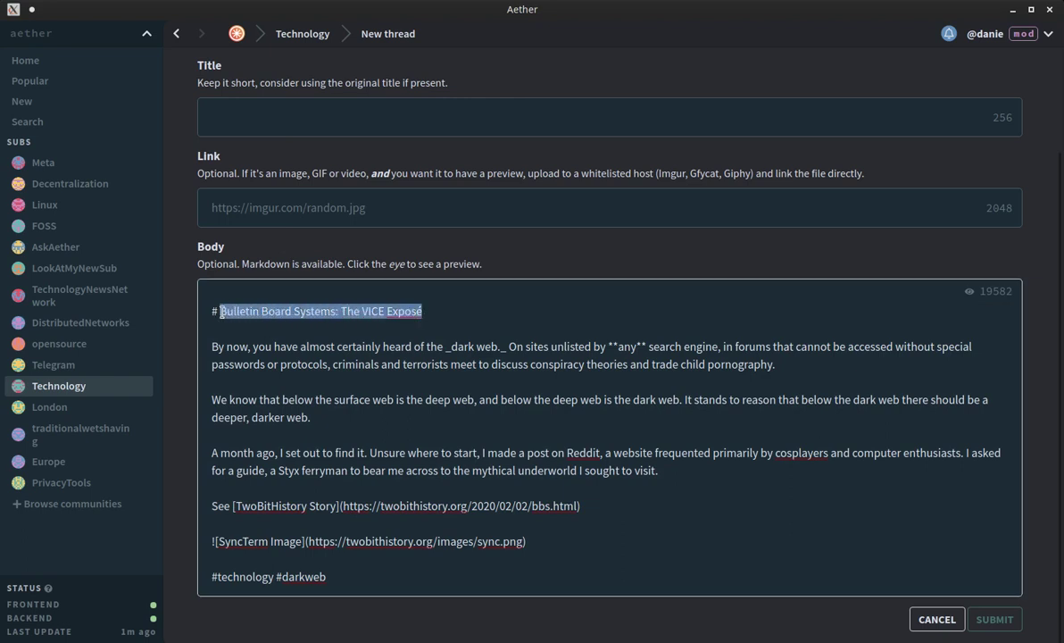
key("ctrl+x")
left_click(284, 125)
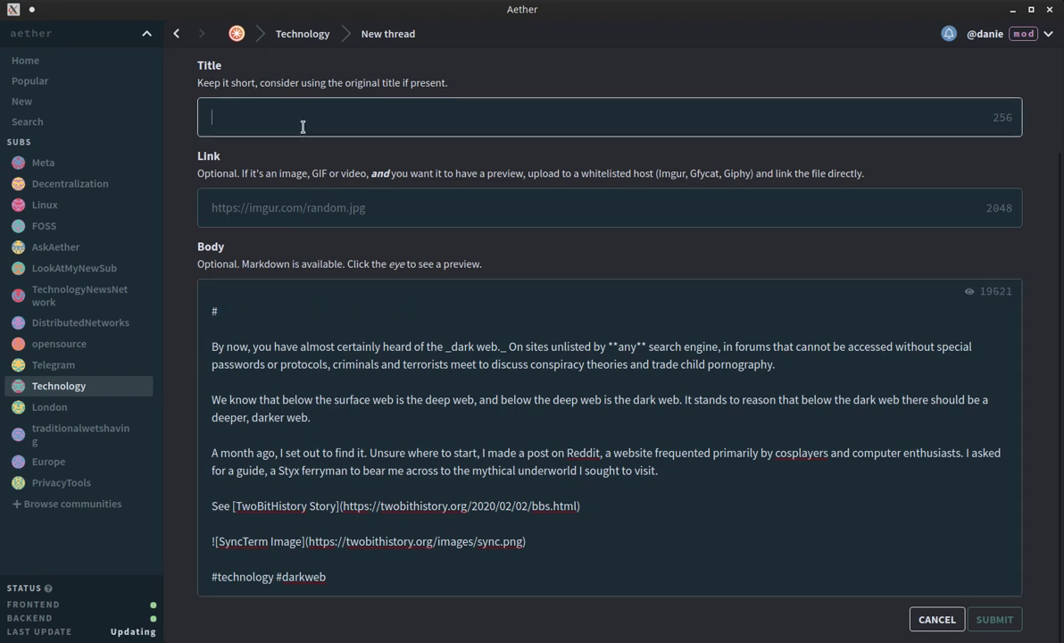
key("ctrl+v")
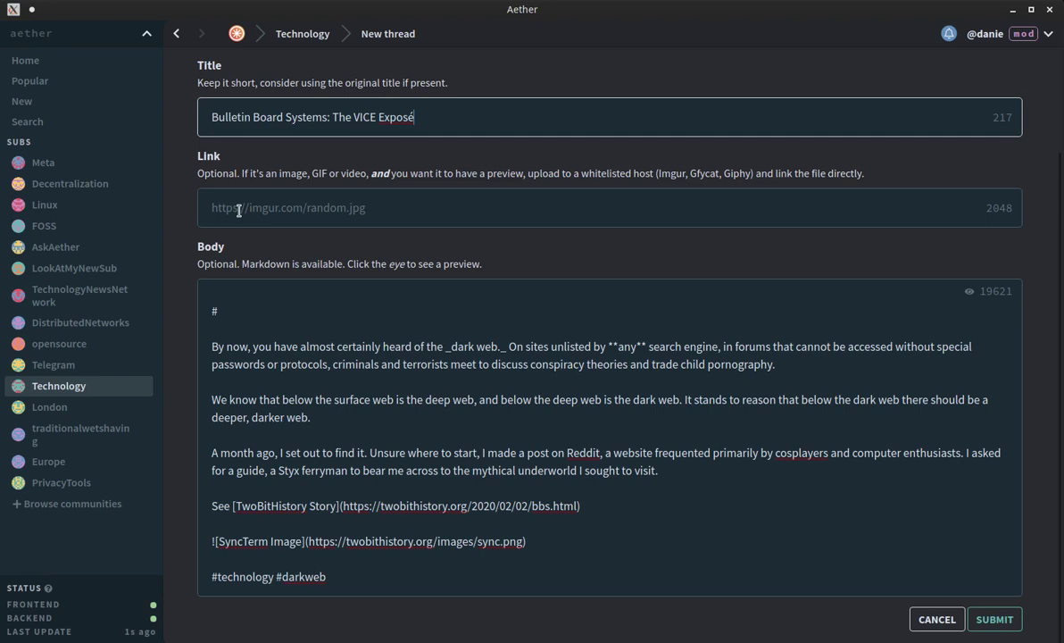
left_click_drag(219, 308, 170, 319)
key("Delete")
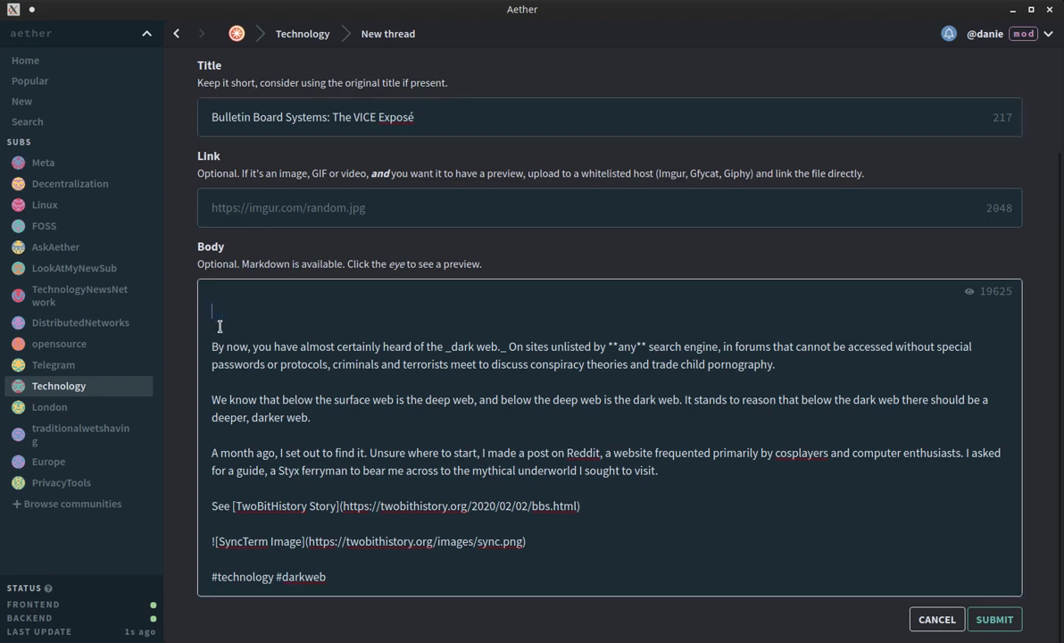
key("Delete")
key("Delete")
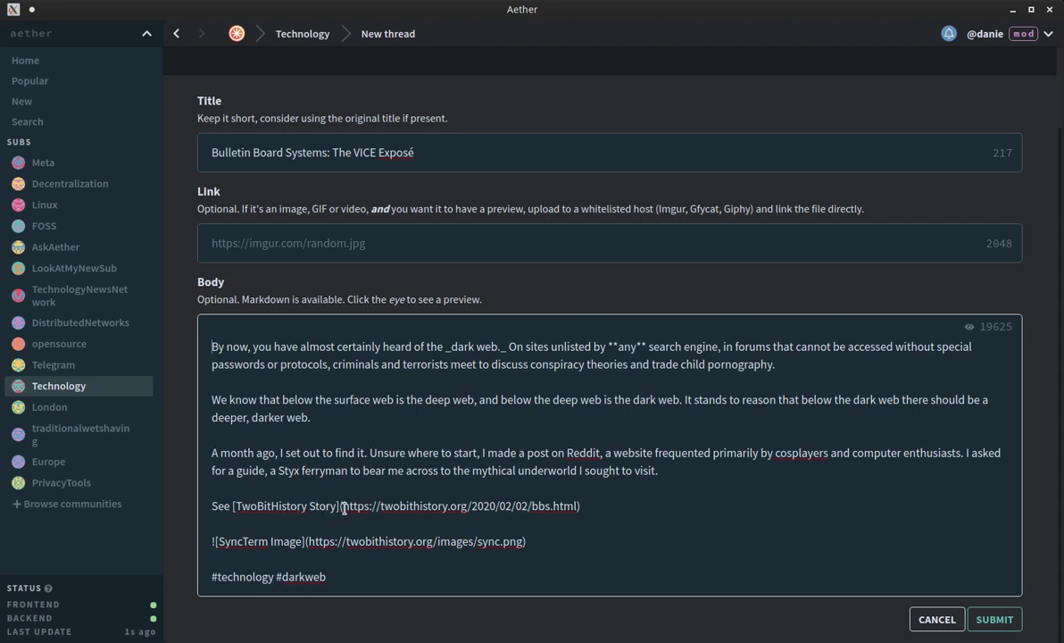
Step: Put the TwoBitHistory article URL from the body into the Link field
left_click_drag(342, 508, 578, 507)
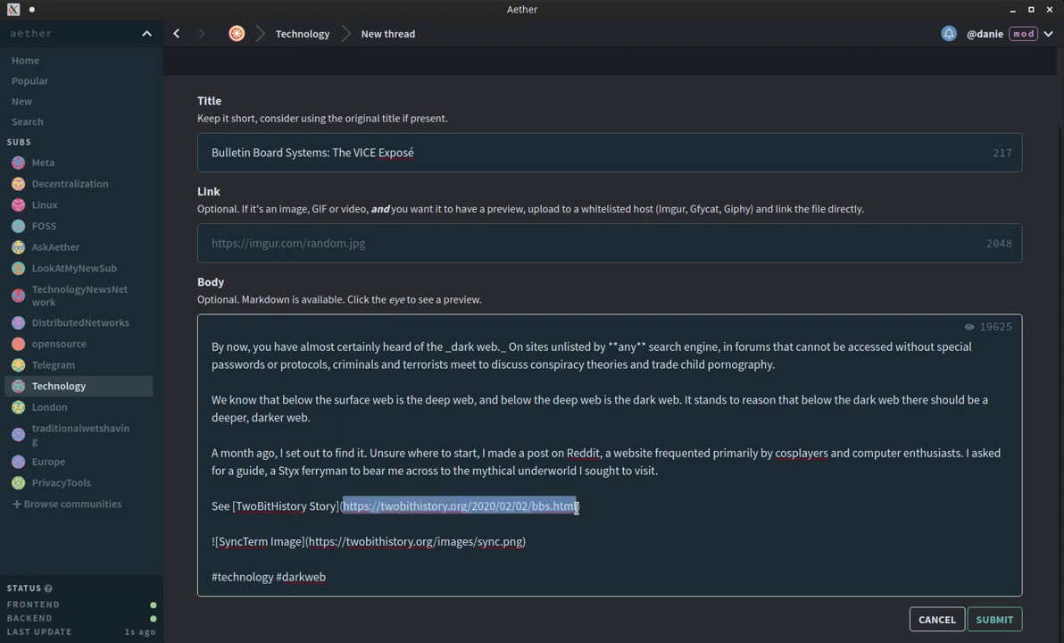
left_click(346, 246)
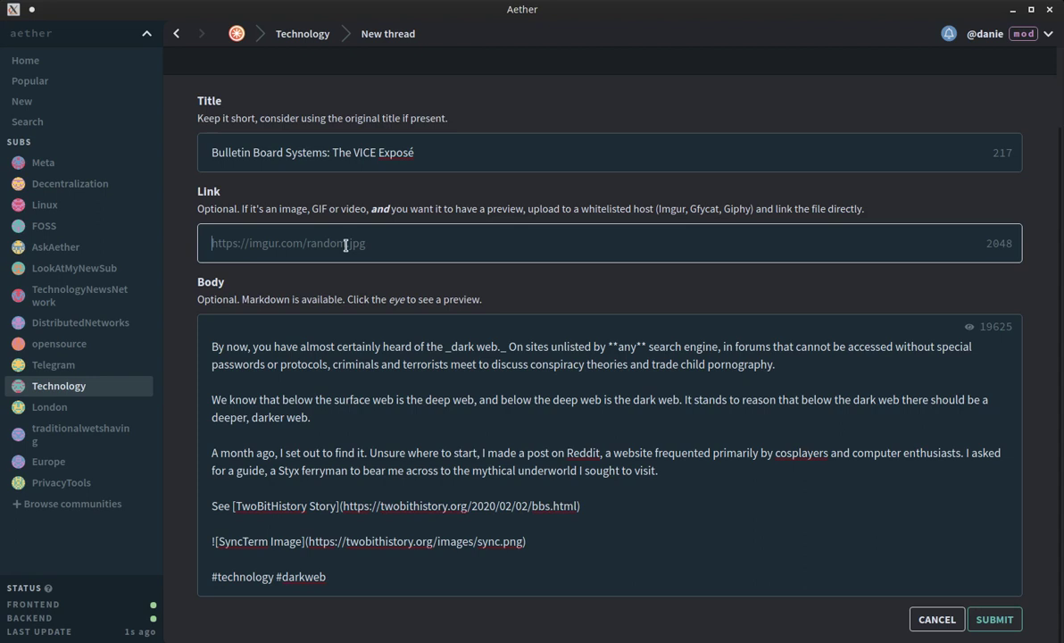
key("ctrl+v")
Step: Remove the SyncTerm image line, preview the body, then discard the draft
left_click_drag(526, 542, 193, 544)
key("BackSpace")
key("BackSpace")
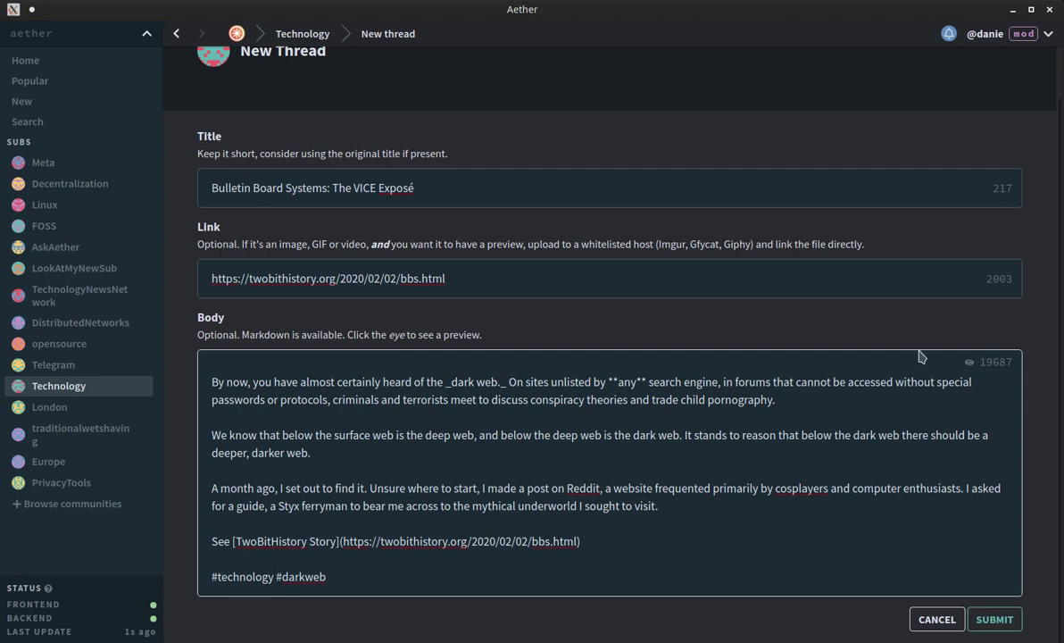
left_click(969, 364)
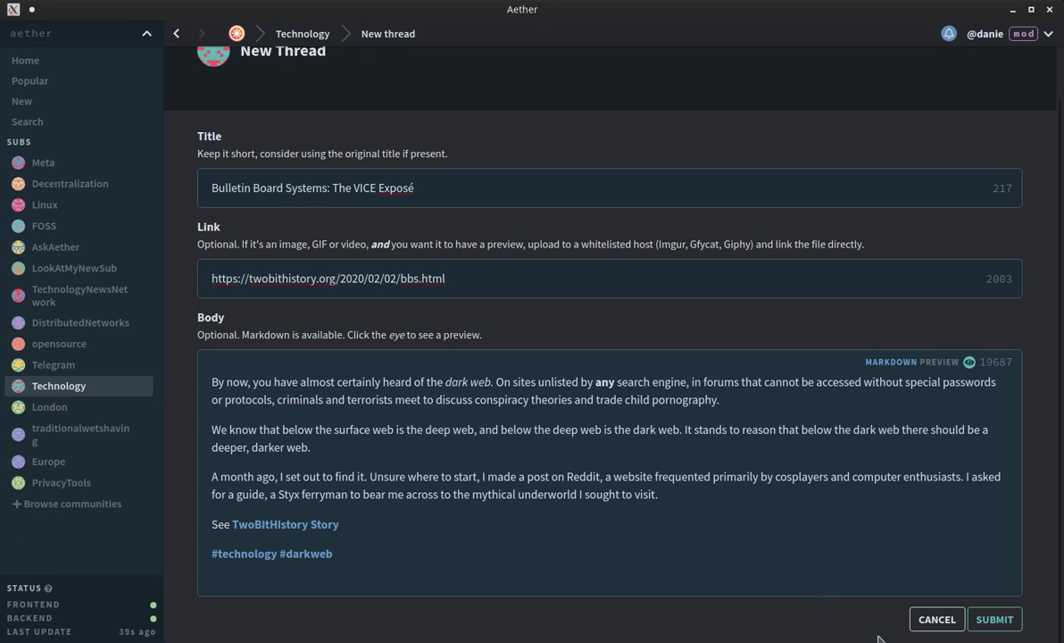
left_click(928, 625)
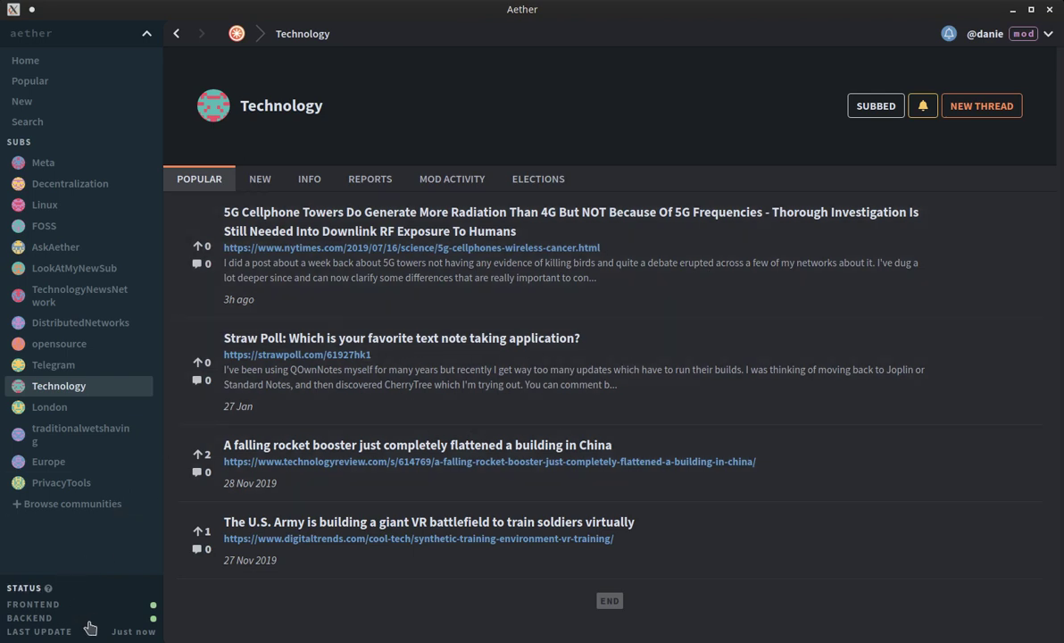
left_click(24, 589)
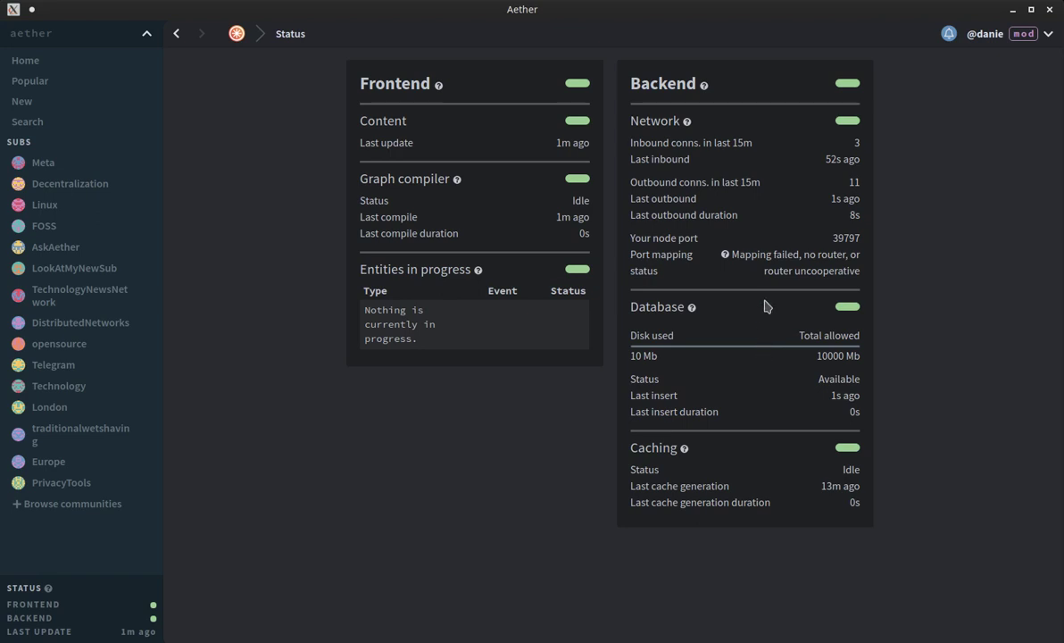
mouse_move(438, 88)
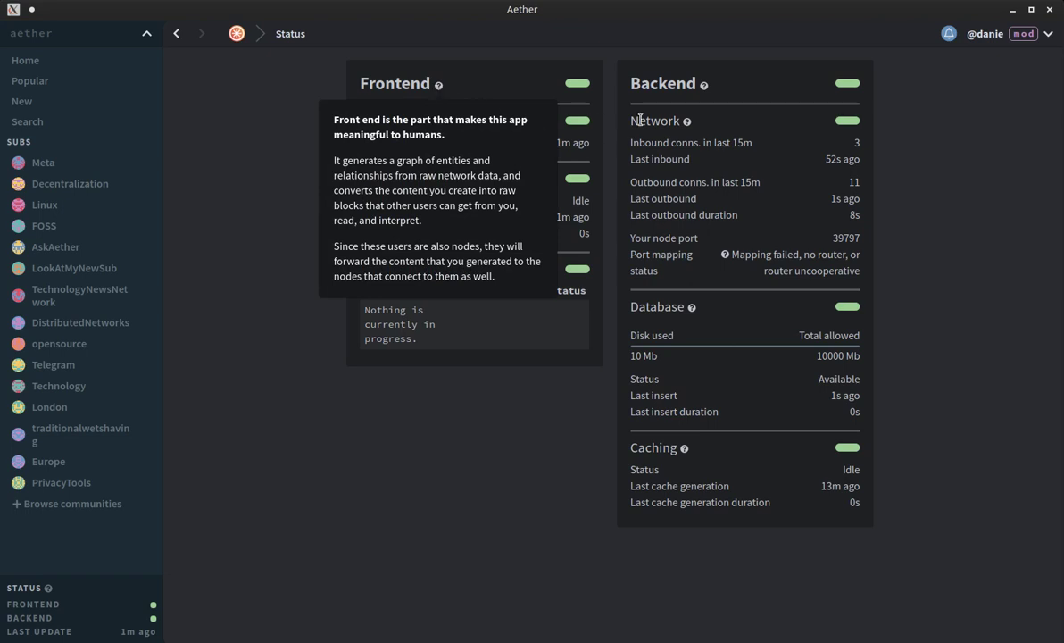
mouse_move(688, 124)
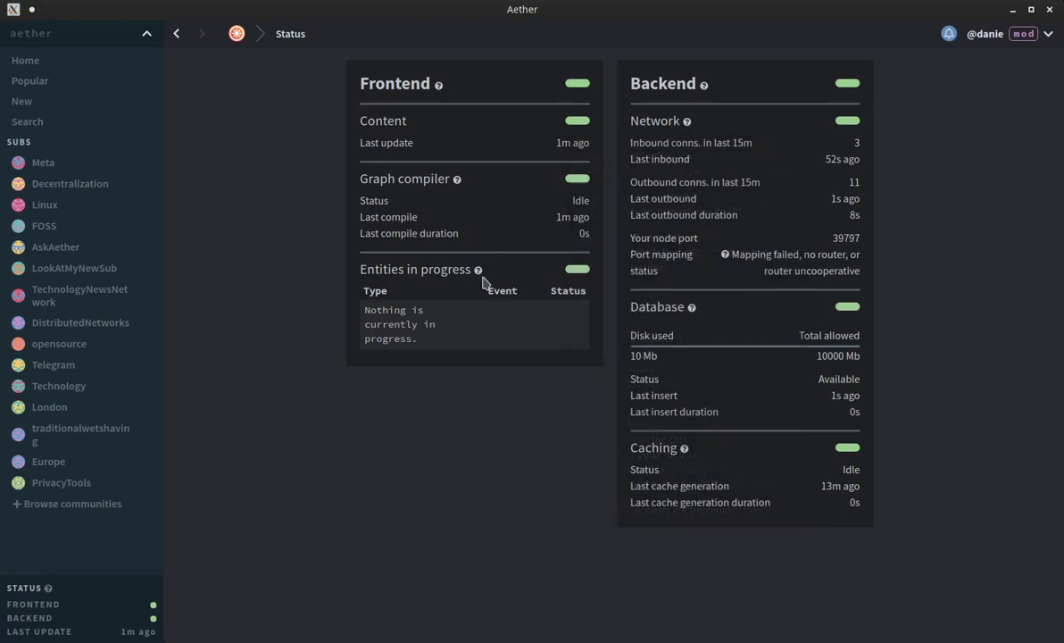
mouse_move(478, 272)
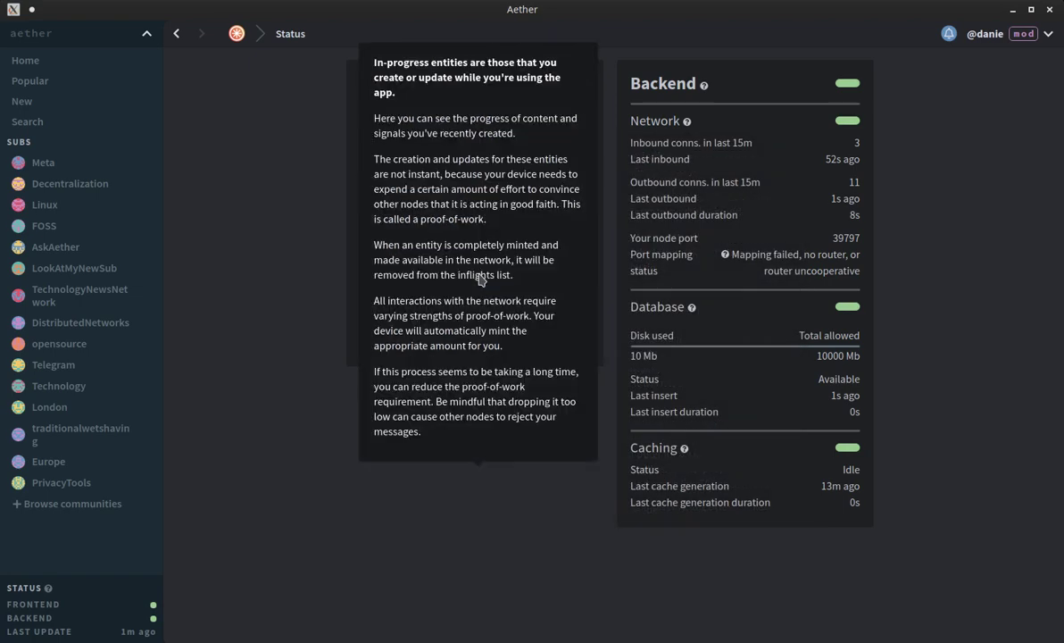
mouse_move(695, 311)
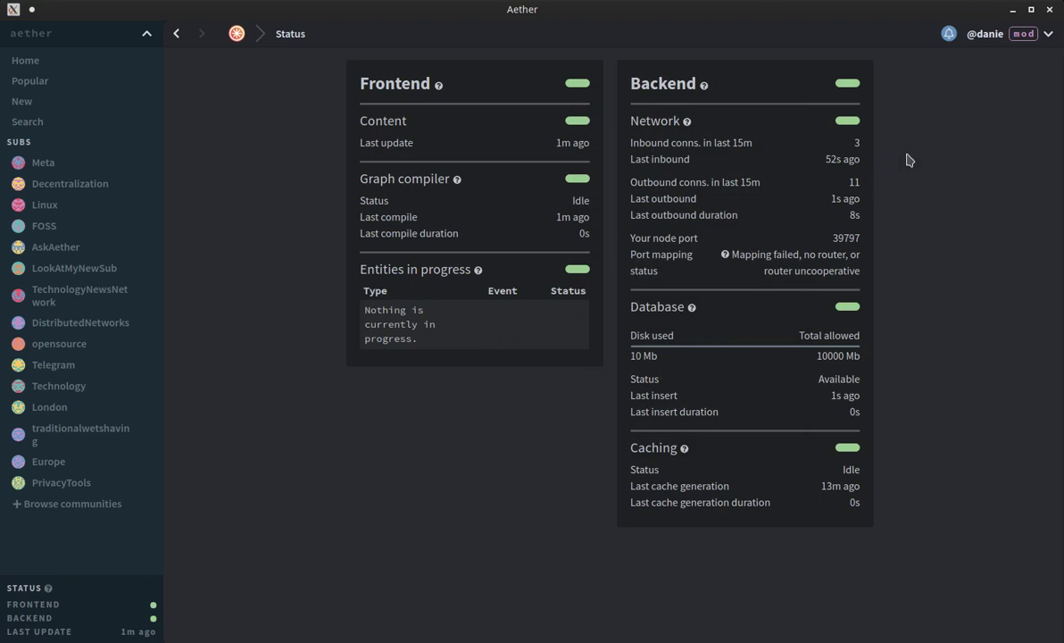
Step: Open your own profile from the account menu and view its notifications
left_click(1048, 35)
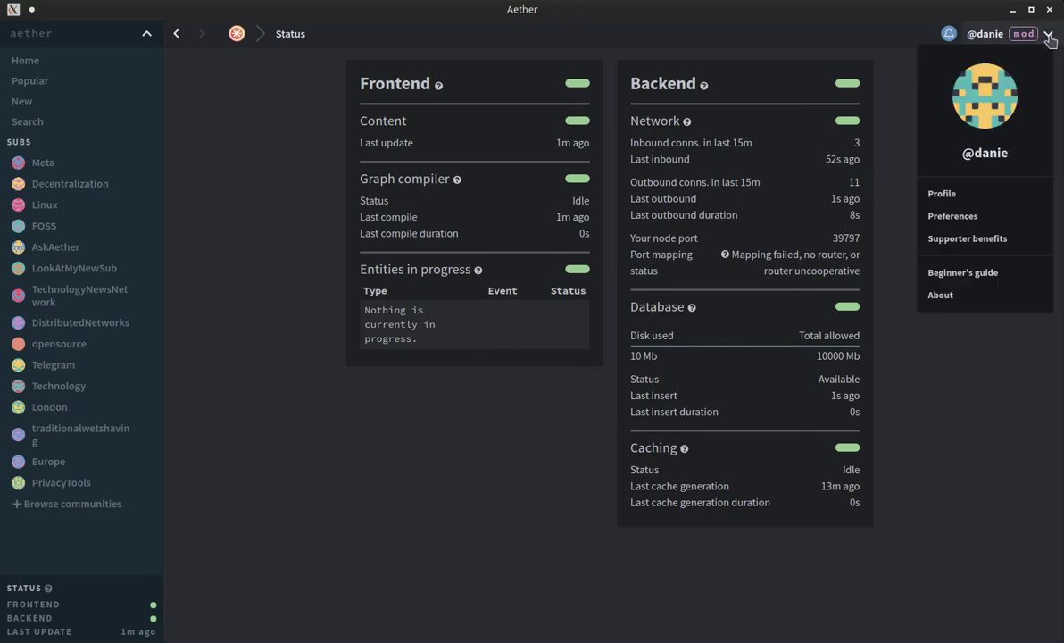
left_click(943, 195)
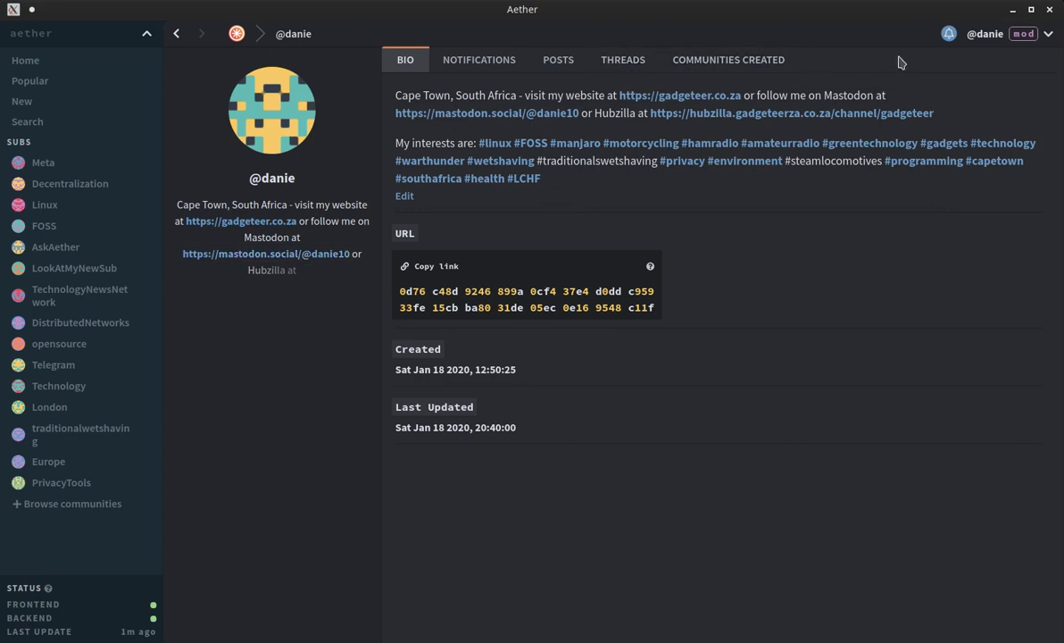
left_click(482, 63)
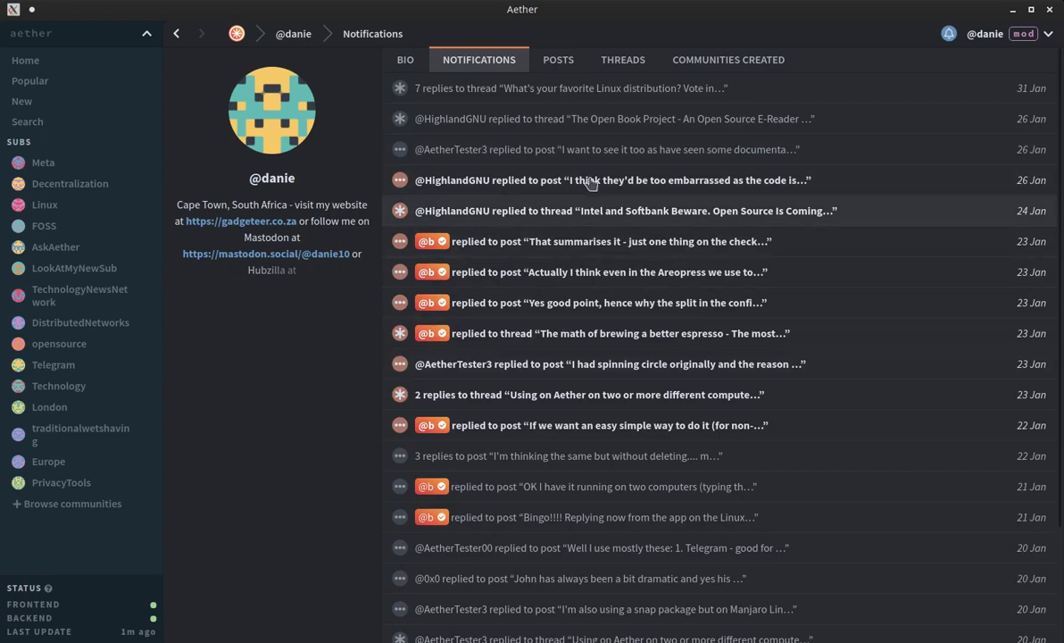
Step: List the posts made from your profile and scroll through them
left_click(568, 68)
scroll(561, 236, "down", 5)
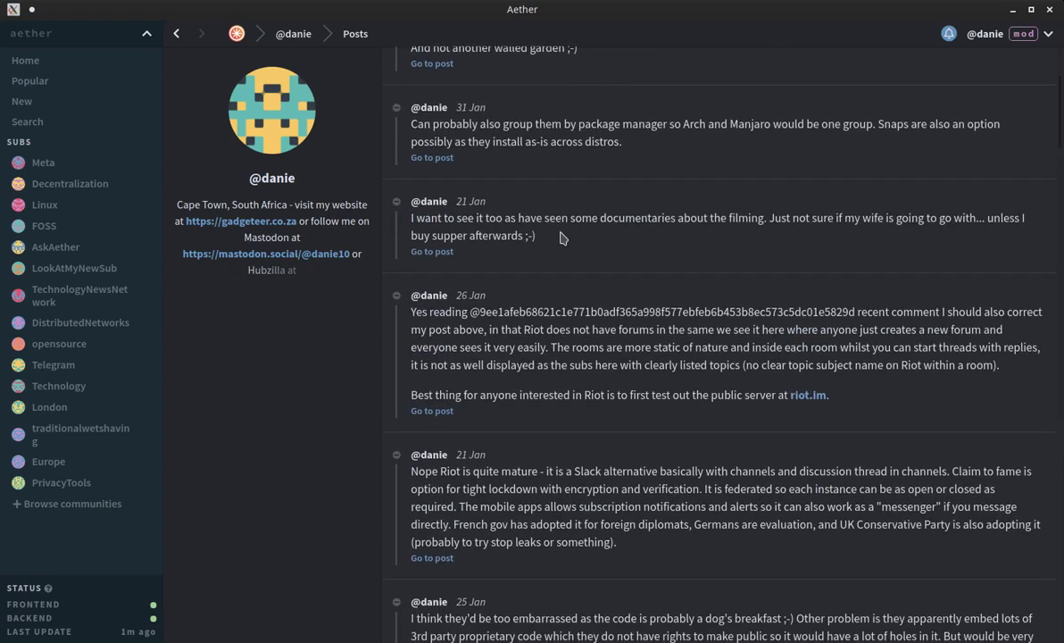
scroll(560, 231, "down", 5)
scroll(560, 235, "up", 7)
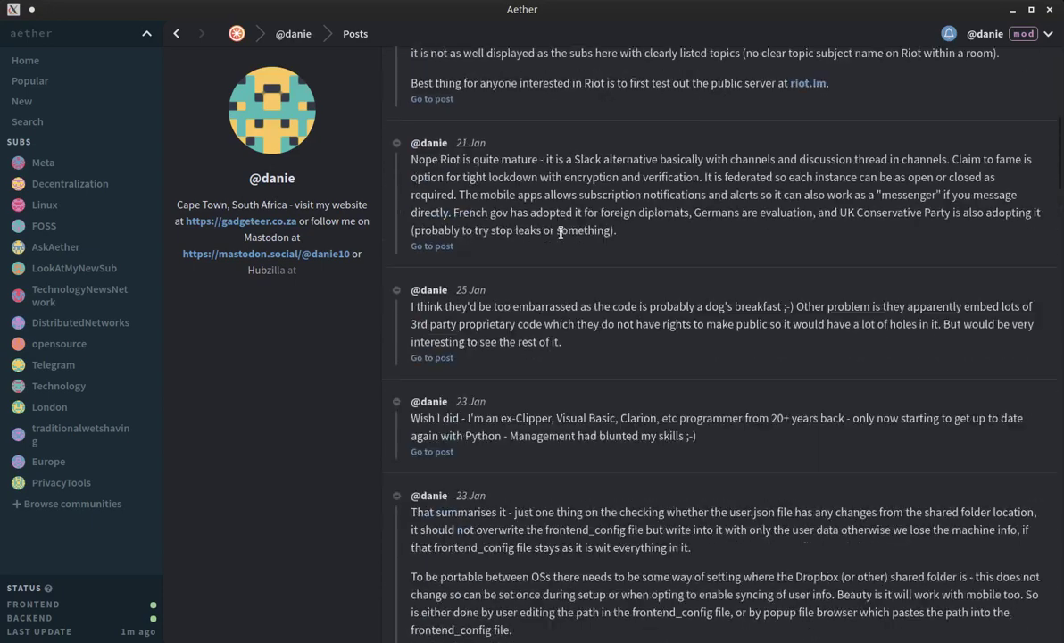
scroll(561, 236, "up", 2)
scroll(563, 238, "up", 4)
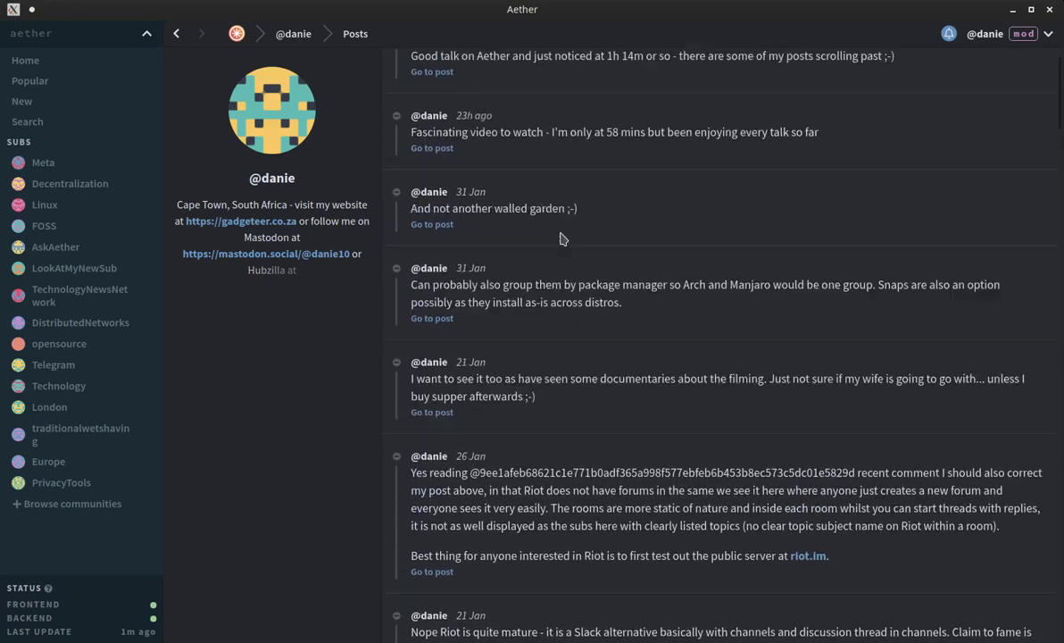
Step: Show the profile's THREADS tab and scroll down to the Whatsapp/Telegram group moderation thread
left_click(625, 60)
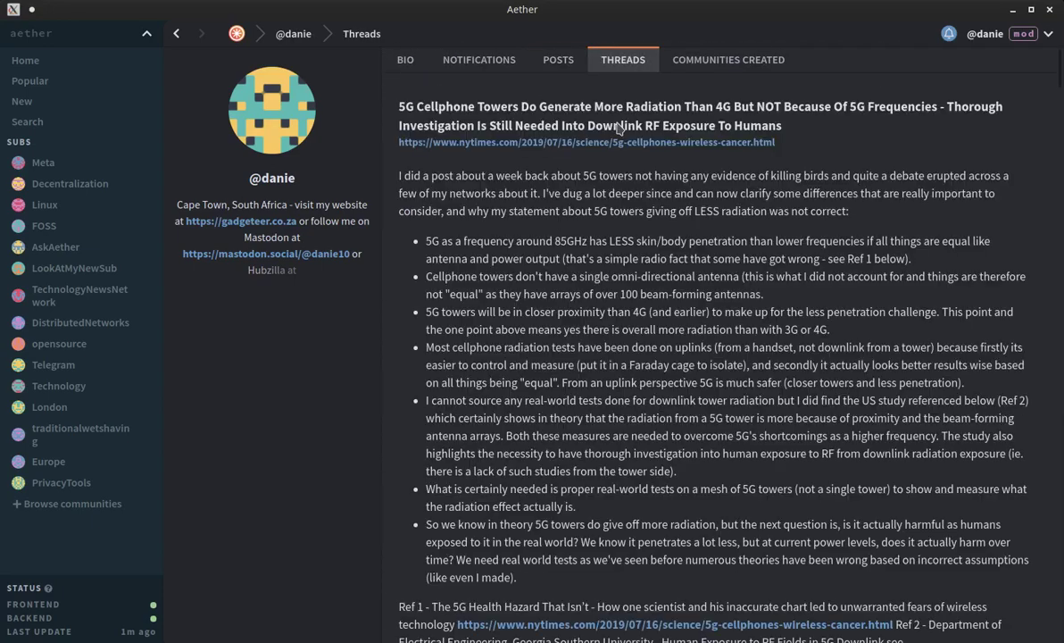
scroll(613, 227, "down", 4)
scroll(613, 228, "down", 9)
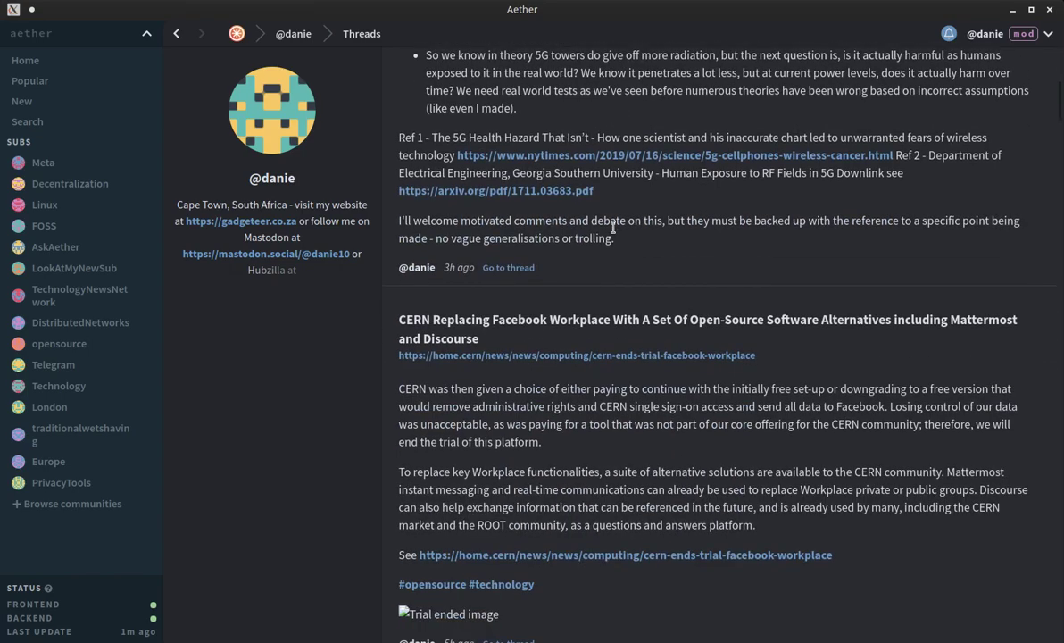
scroll(612, 232, "down", 10)
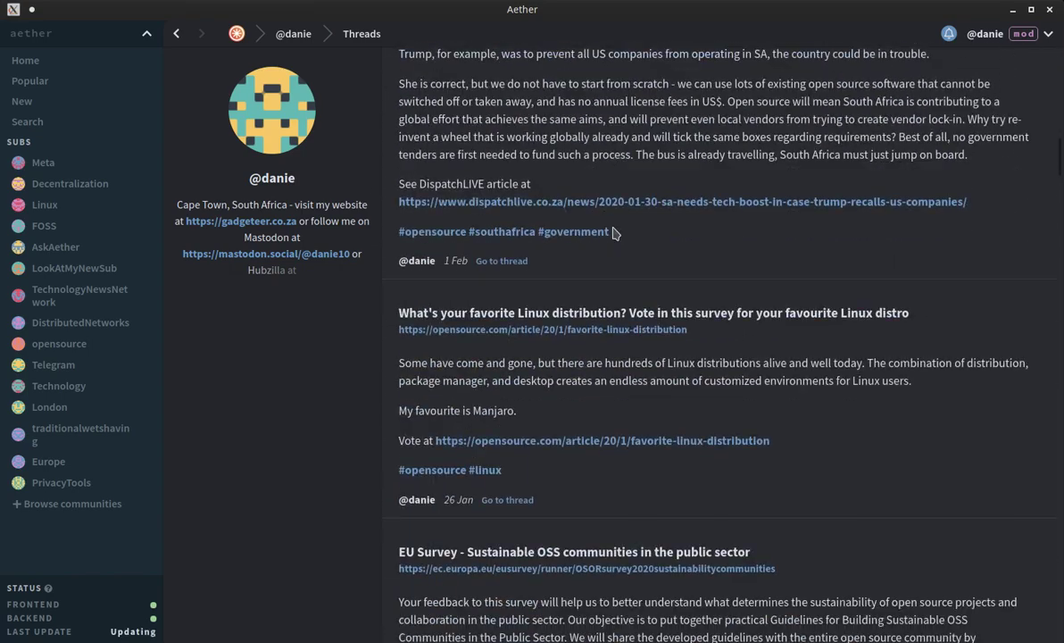
scroll(613, 233, "down", 20)
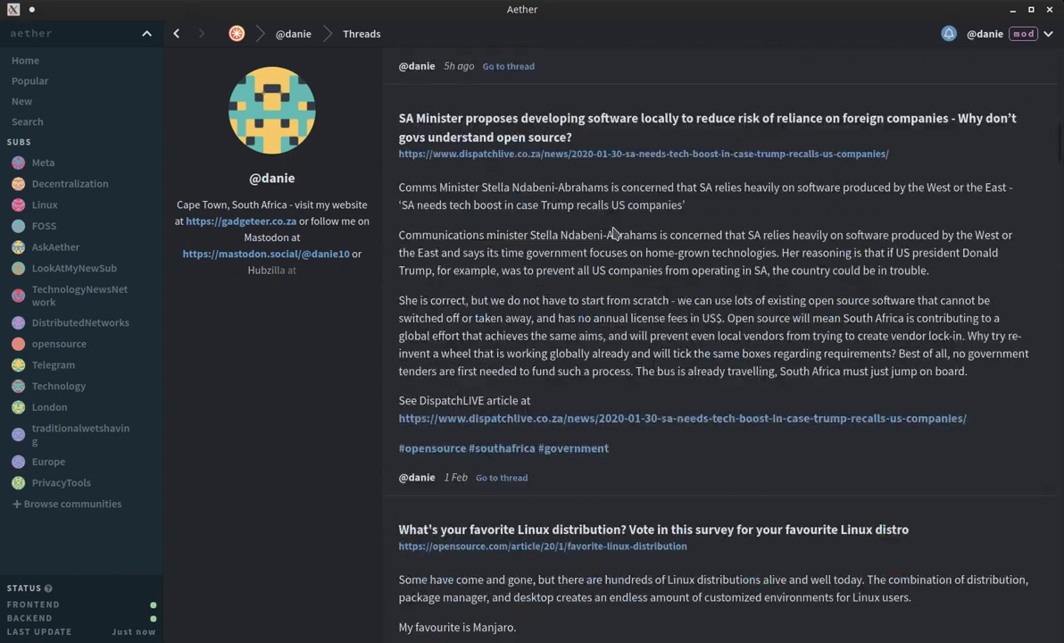
scroll(612, 279, "down", 20)
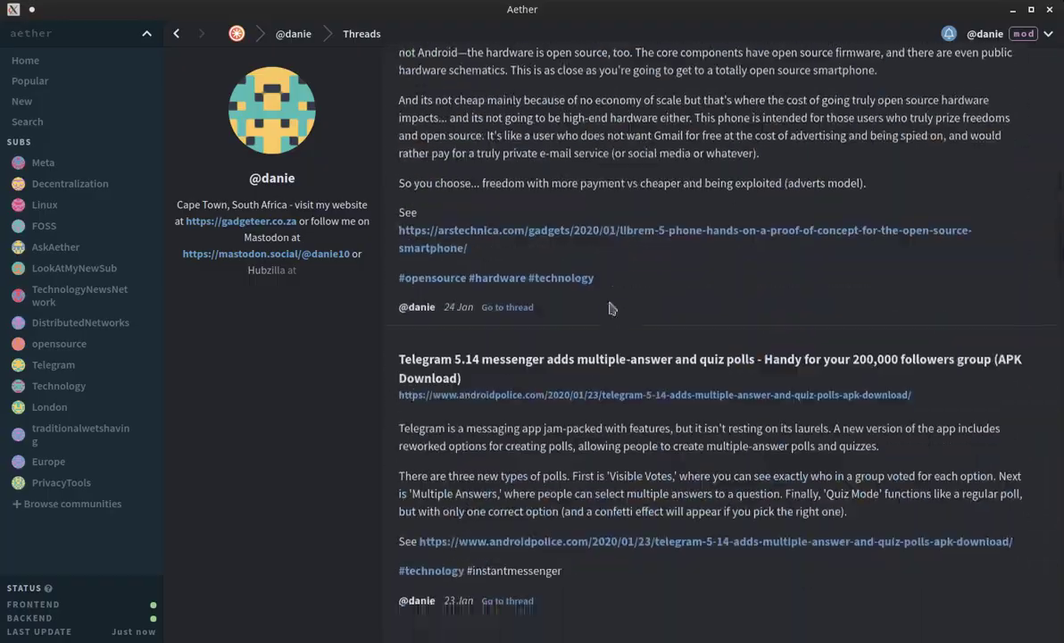
scroll(611, 339, "down", 18)
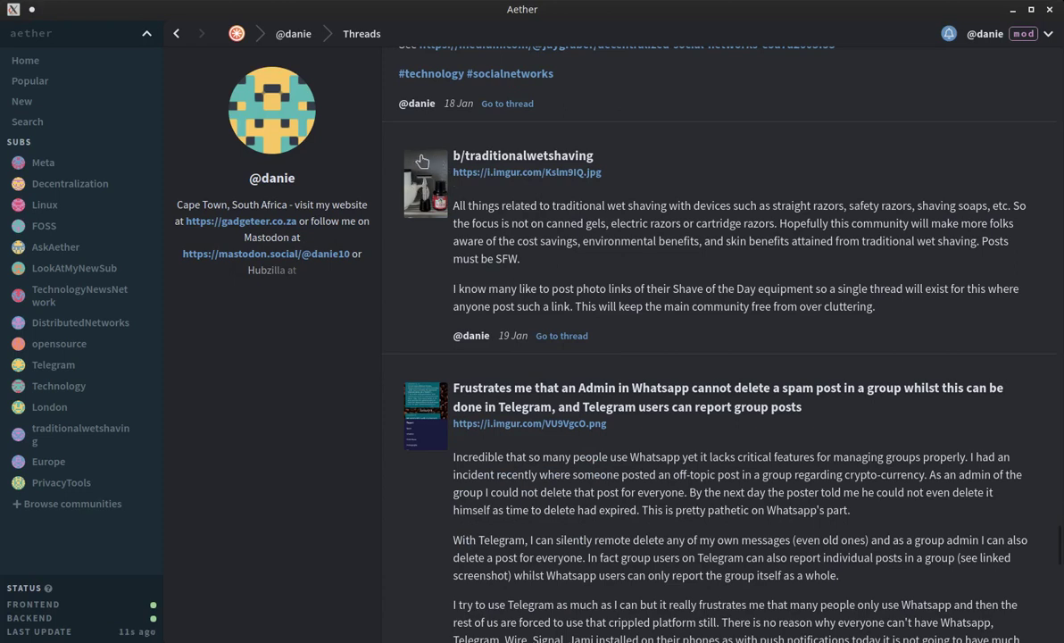
scroll(723, 302, "down", 3)
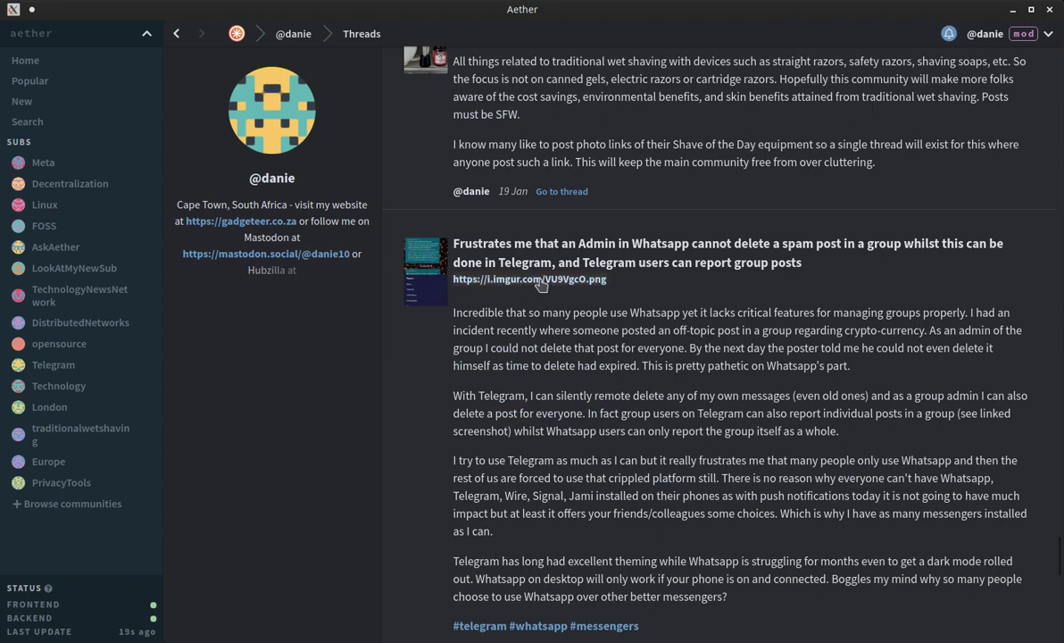
scroll(608, 337, "down", 3)
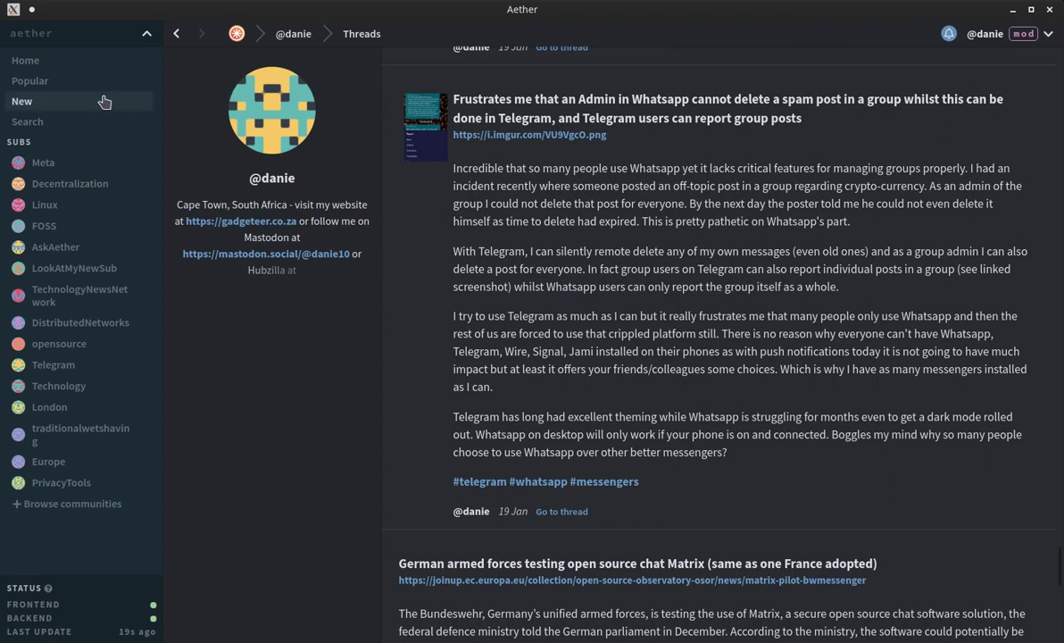
Step: Go to the Home feed and scroll up through the recent subscribed-community posts
left_click(38, 59)
scroll(327, 212, "up", 10)
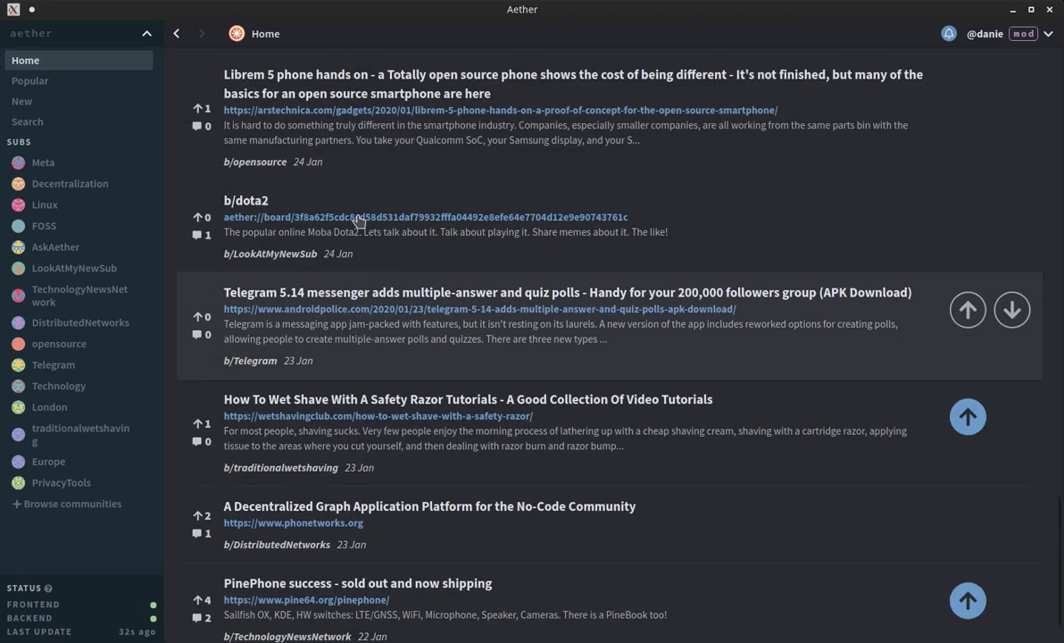
scroll(358, 219, "up", 7)
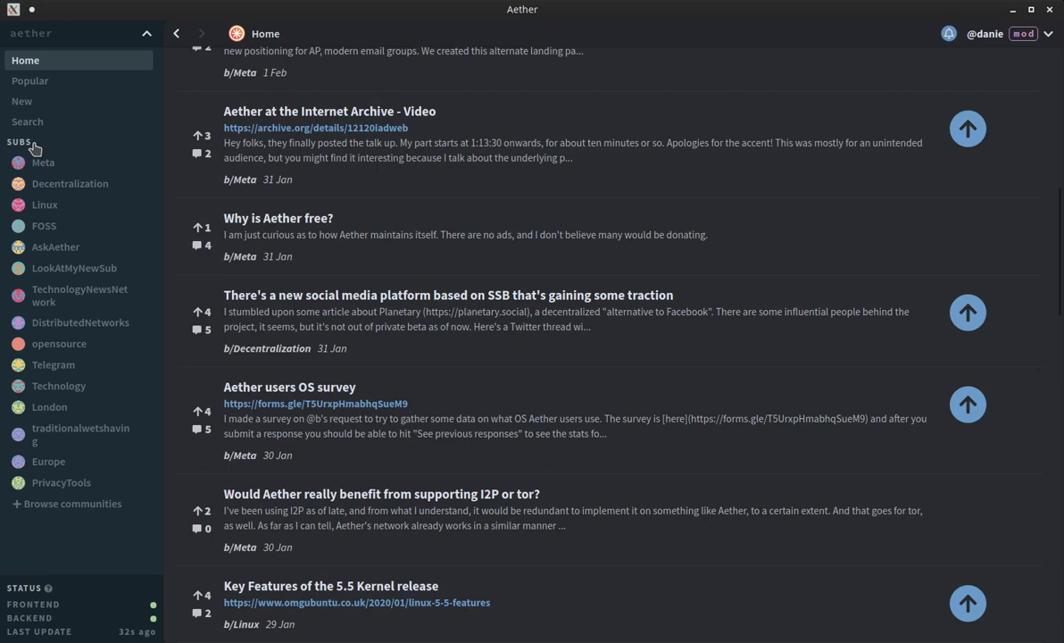
Step: Open the Browse communities directory and scroll down the ALL list
left_click(32, 503)
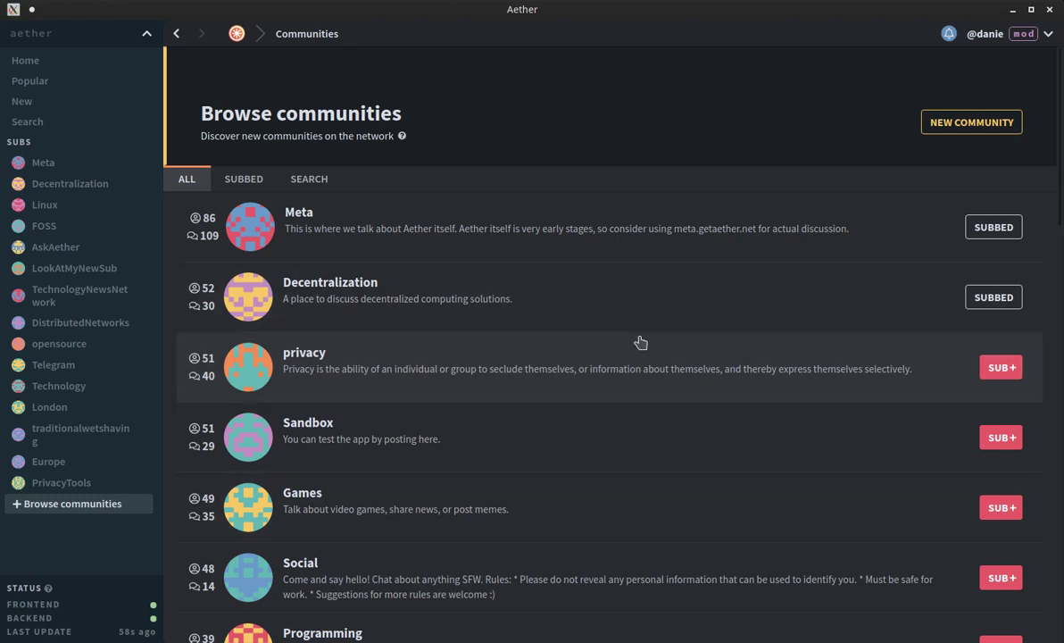
scroll(525, 385, "down", 2)
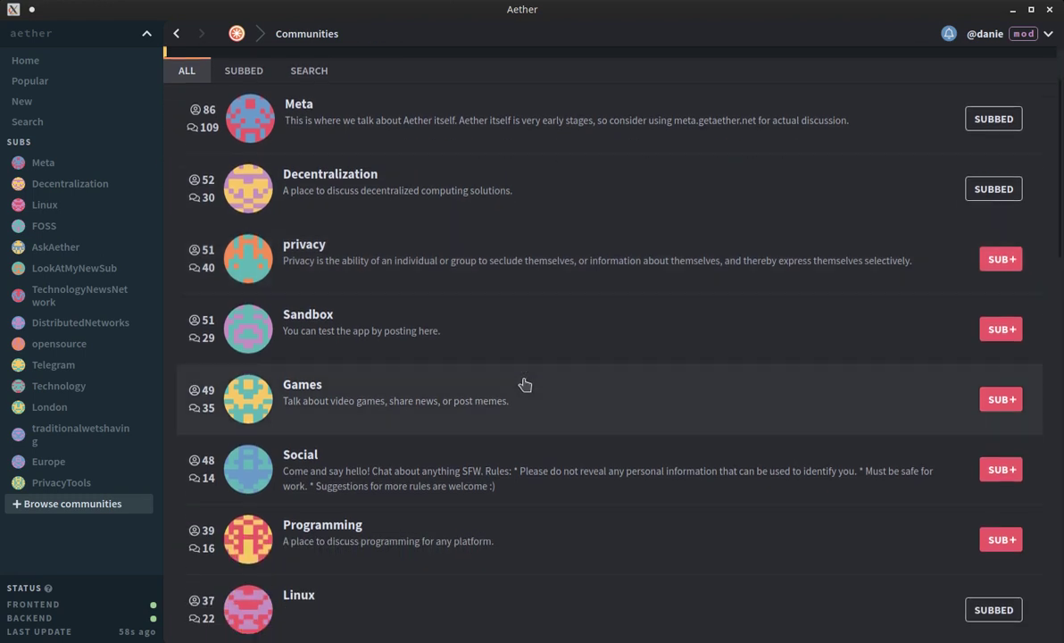
scroll(525, 384, "down", 15)
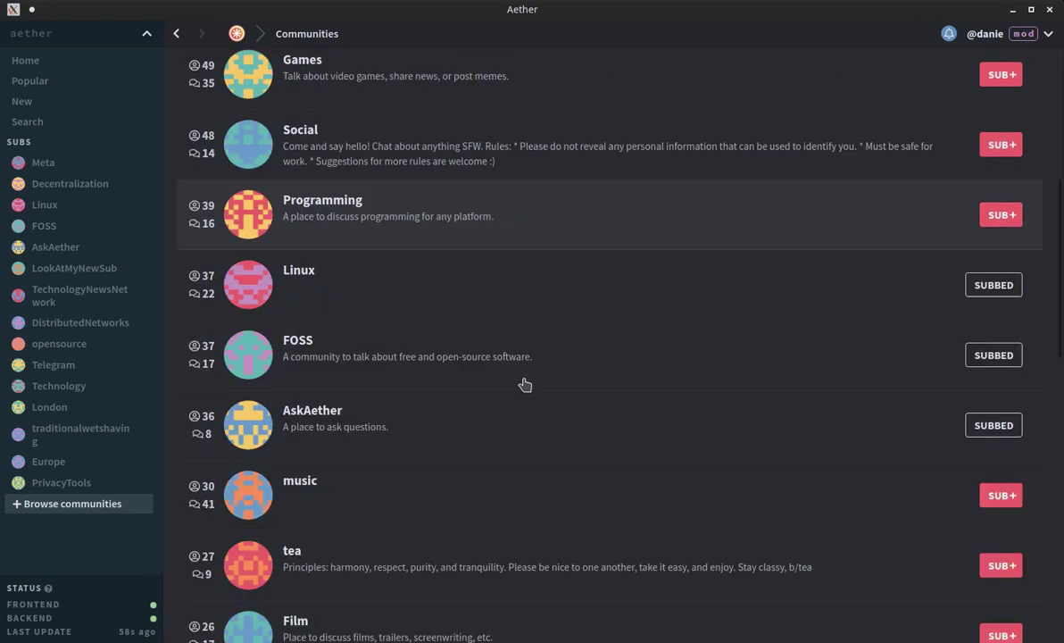
scroll(525, 384, "down", 6)
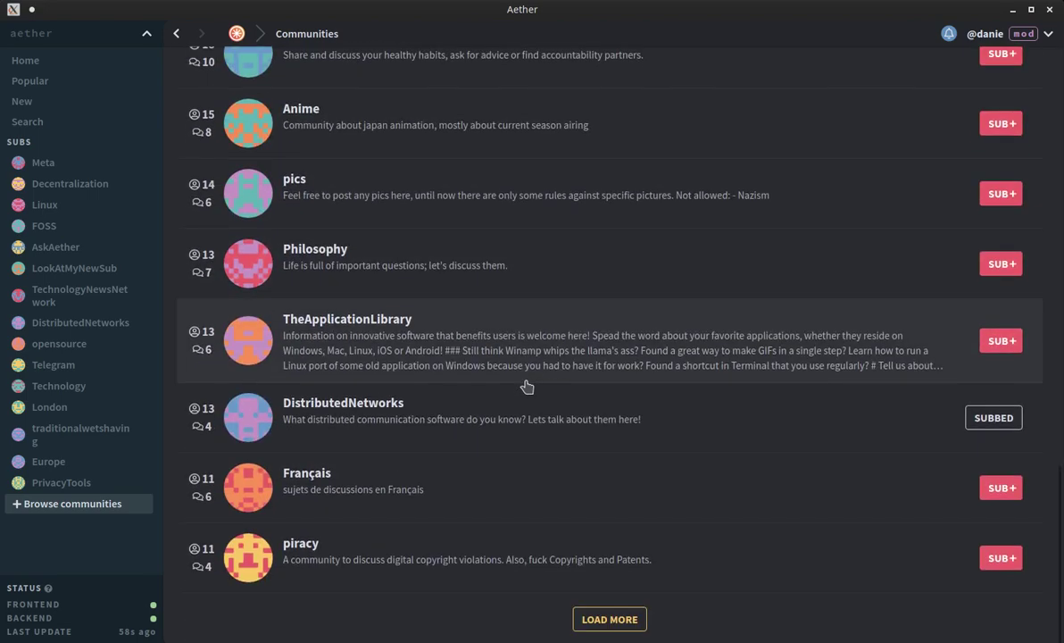
Step: Load three more batches of communities with LOAD MORE, scrolling down after each
left_click(607, 621)
scroll(484, 466, "down", 1)
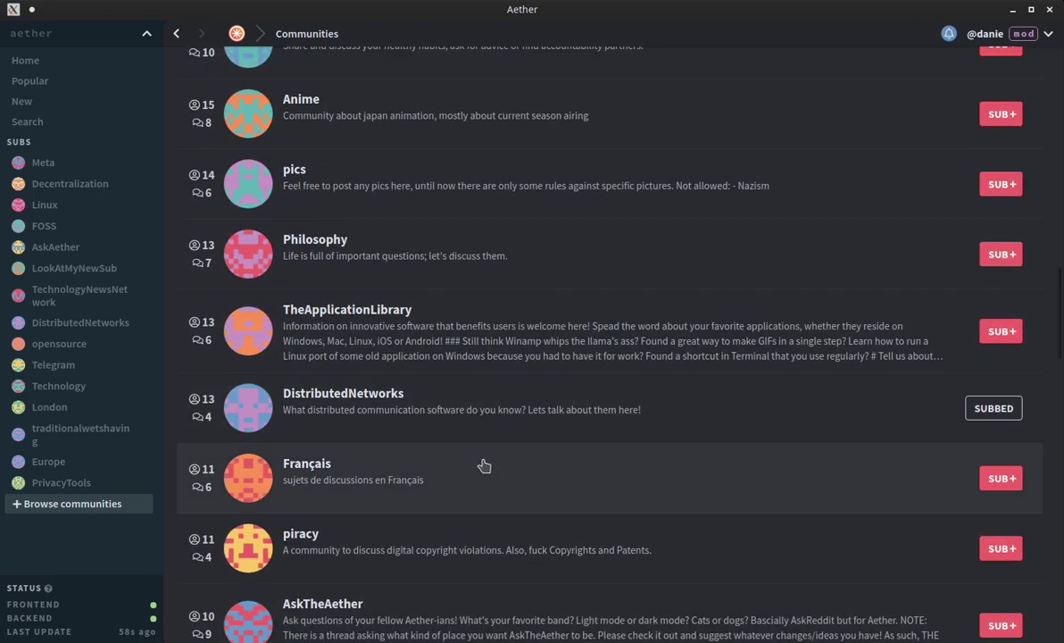
scroll(486, 473, "down", 18)
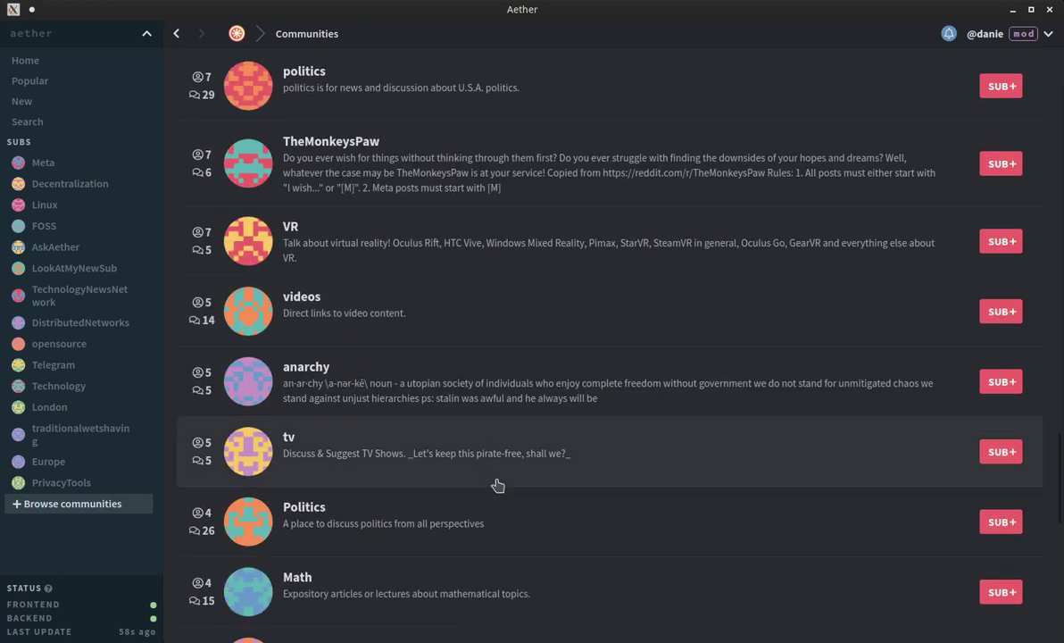
scroll(497, 485, "down", 13)
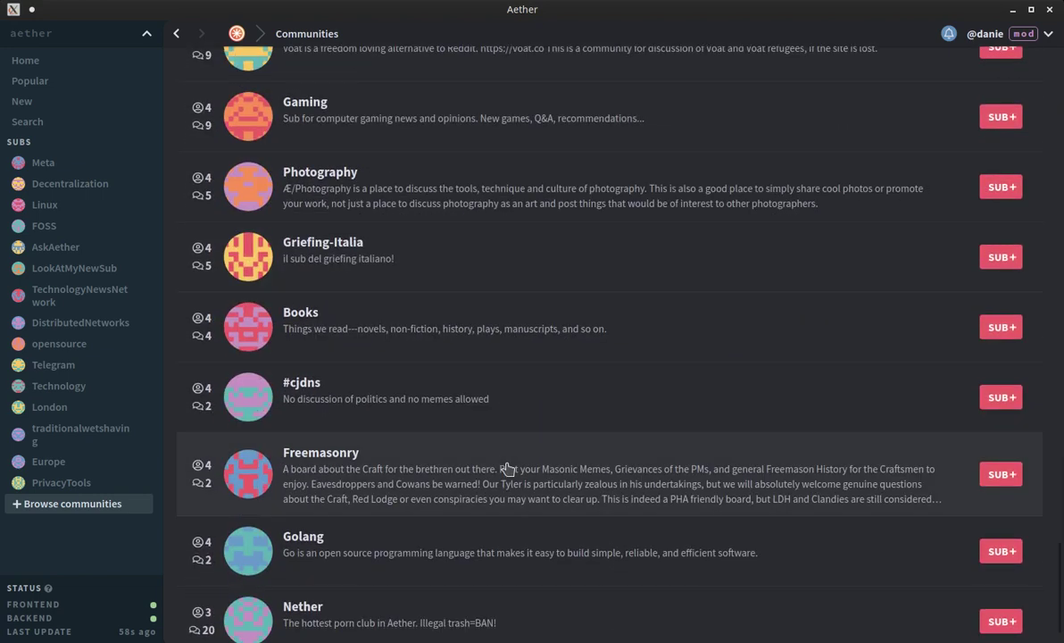
scroll(506, 469, "down", 3)
left_click(600, 623)
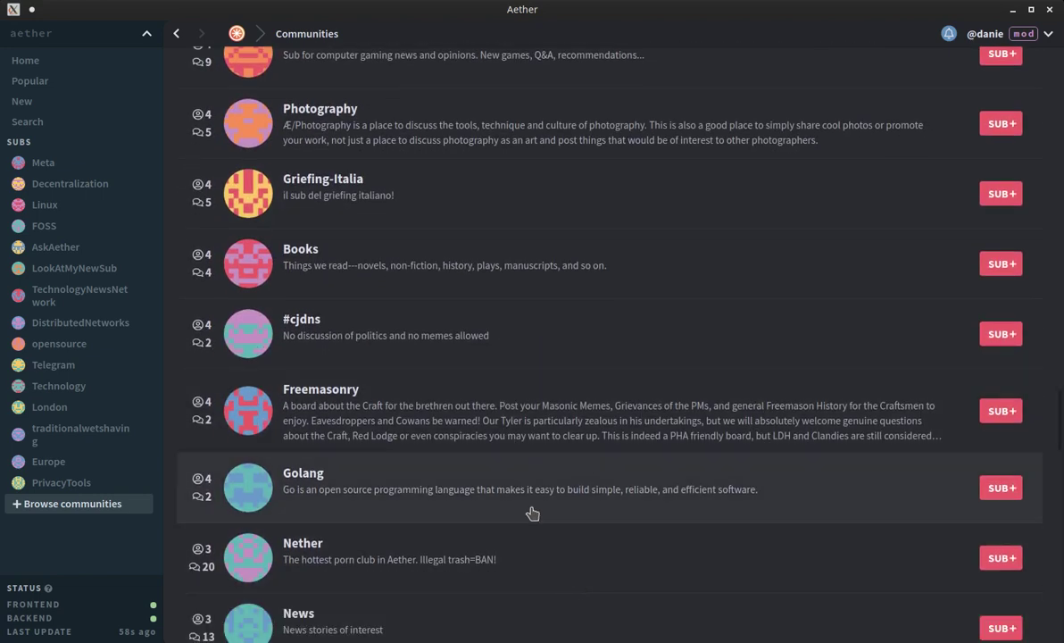
scroll(532, 514, "down", 12)
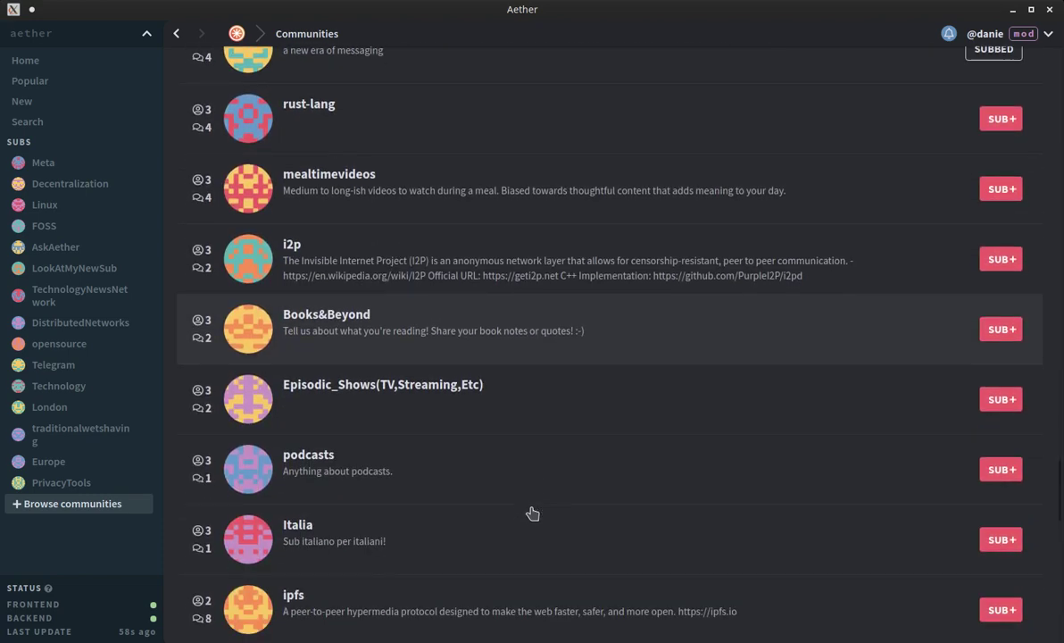
scroll(533, 514, "down", 8)
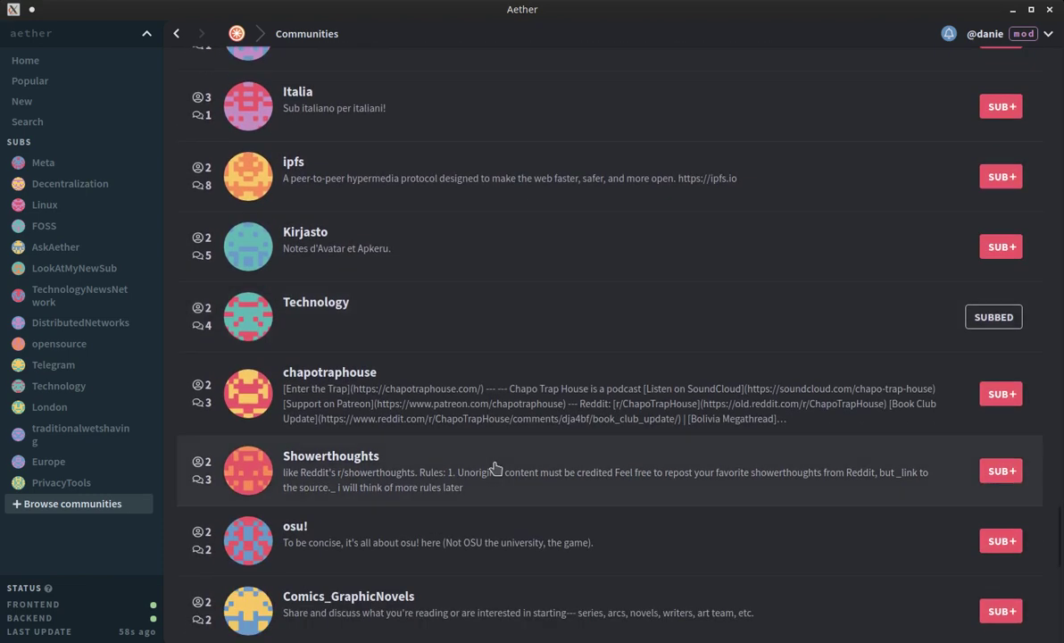
scroll(496, 468, "down", 10)
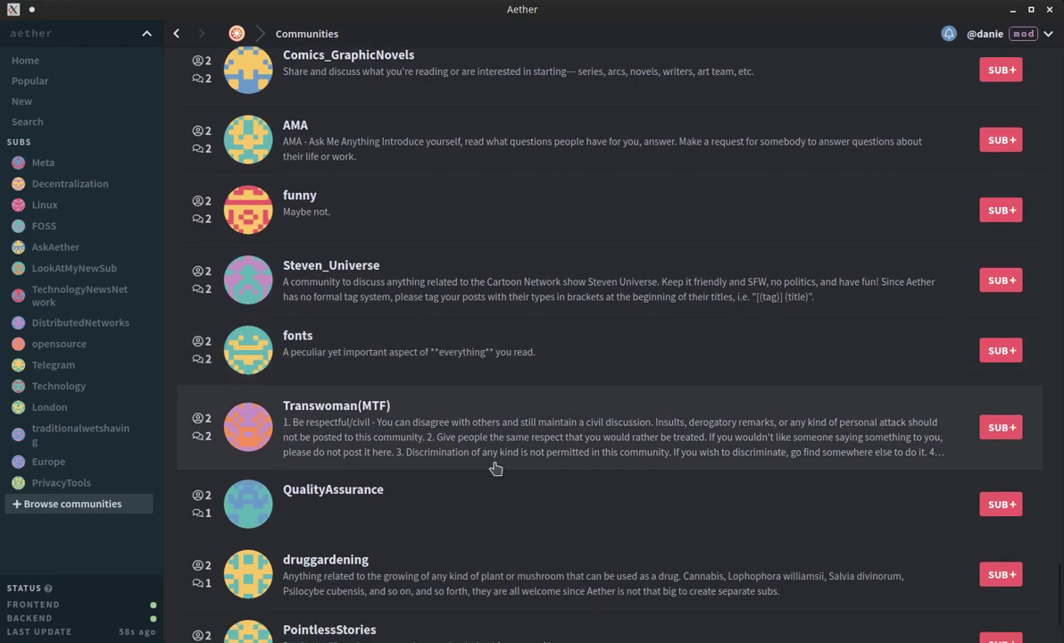
scroll(496, 468, "down", 3)
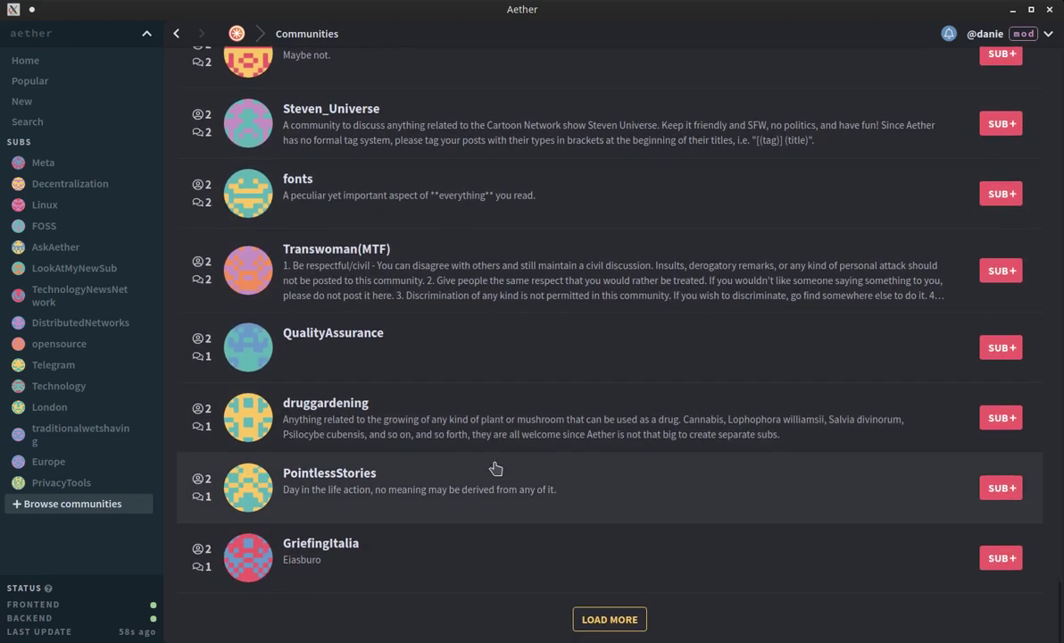
left_click(611, 620)
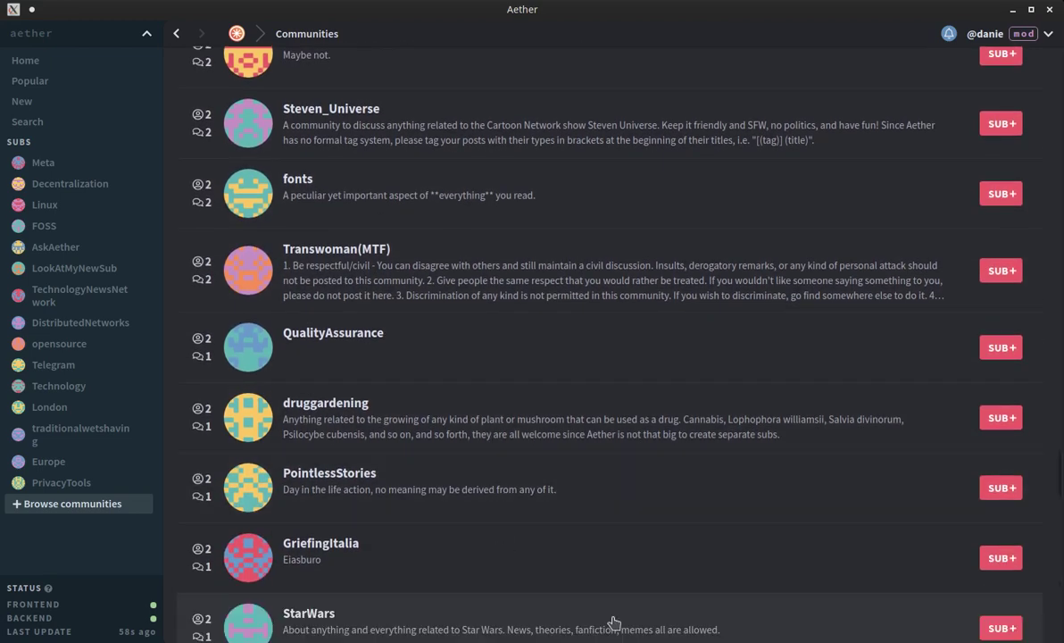
scroll(478, 498, "down", 2)
scroll(478, 498, "down", 10)
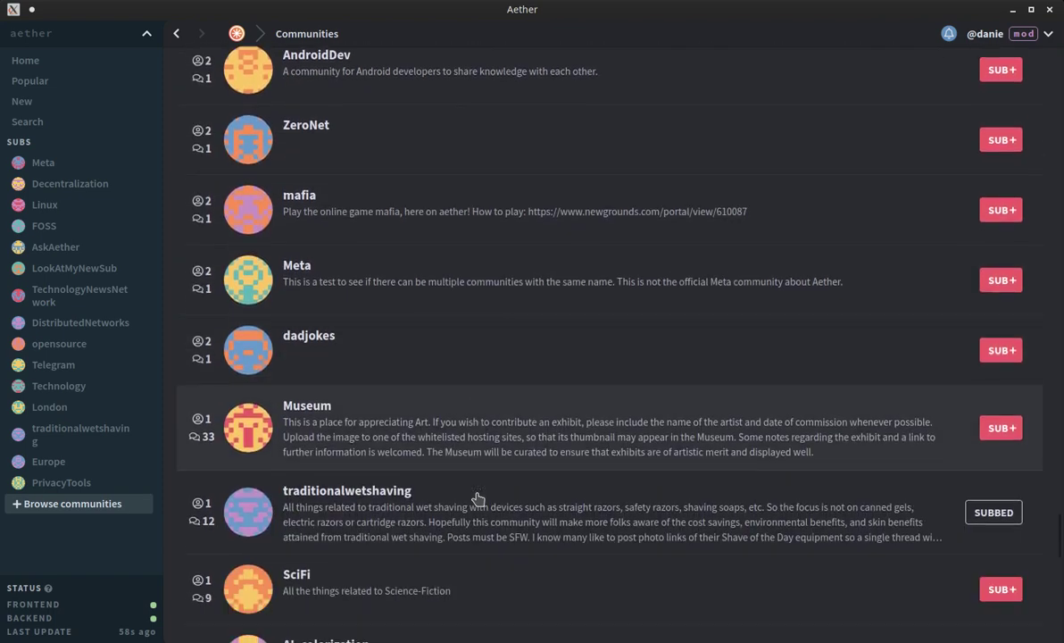
scroll(478, 499, "down", 1)
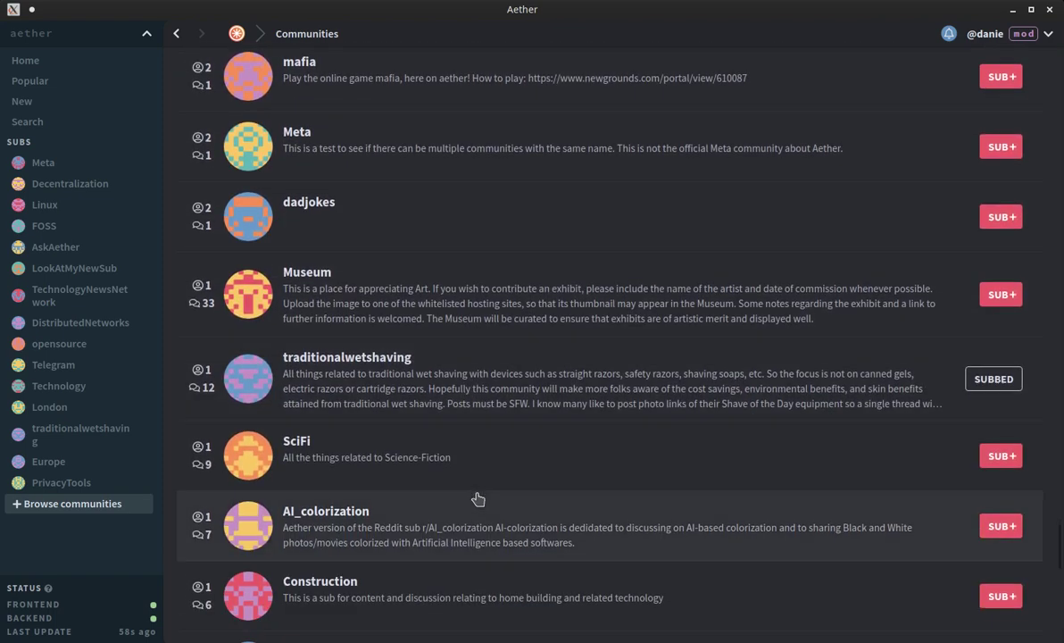
scroll(478, 498, "down", 1)
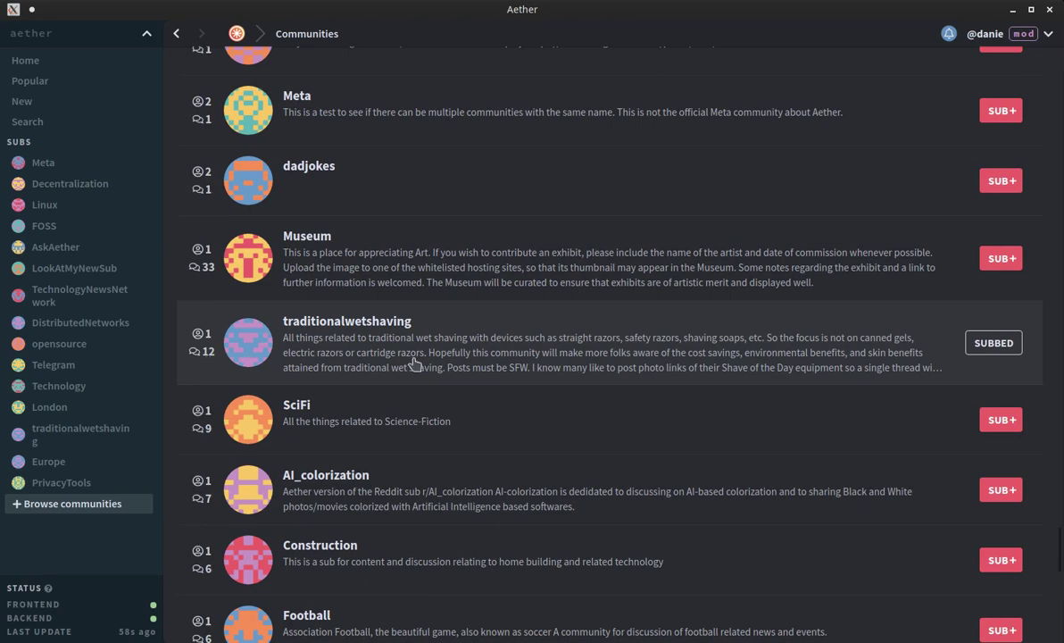
scroll(528, 449, "down", 1)
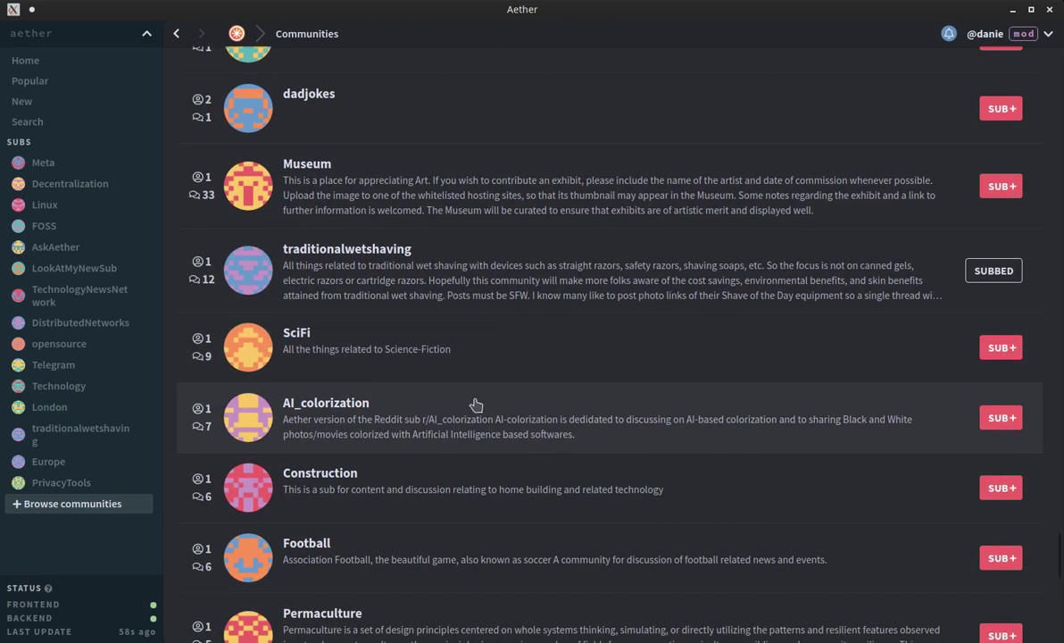
Step: Open the SciFi community and view 'The new Dune Movie logo' thread
left_click(390, 357)
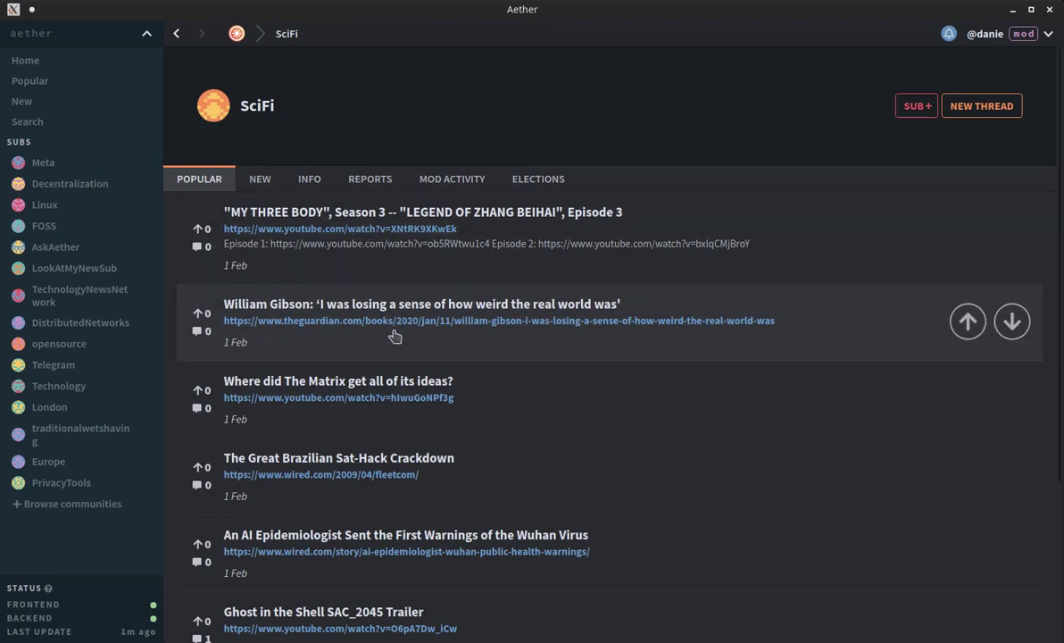
scroll(394, 335, "down", 5)
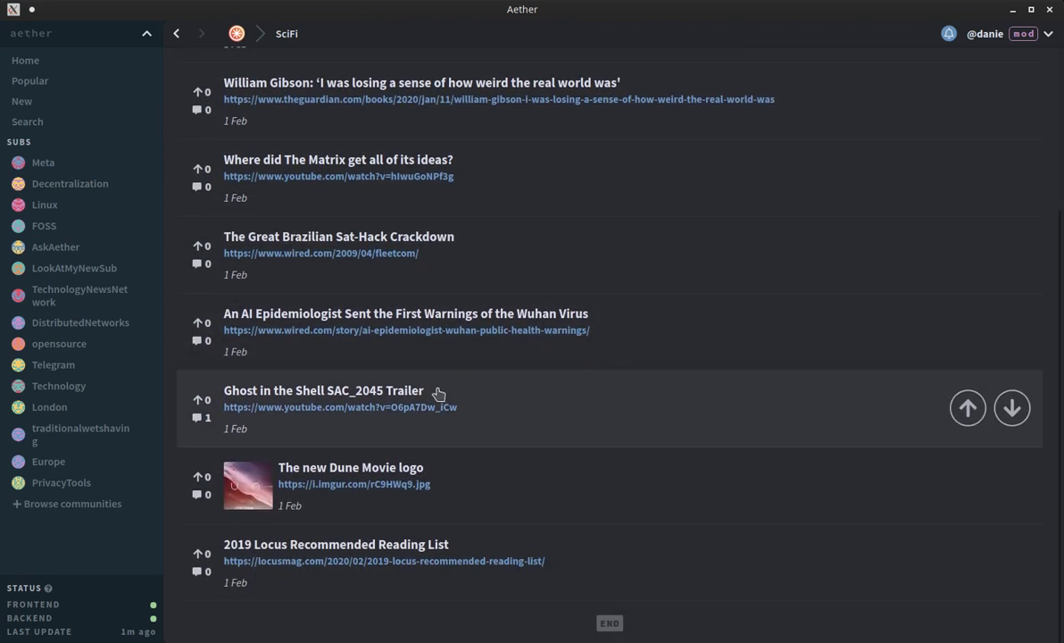
left_click(503, 474)
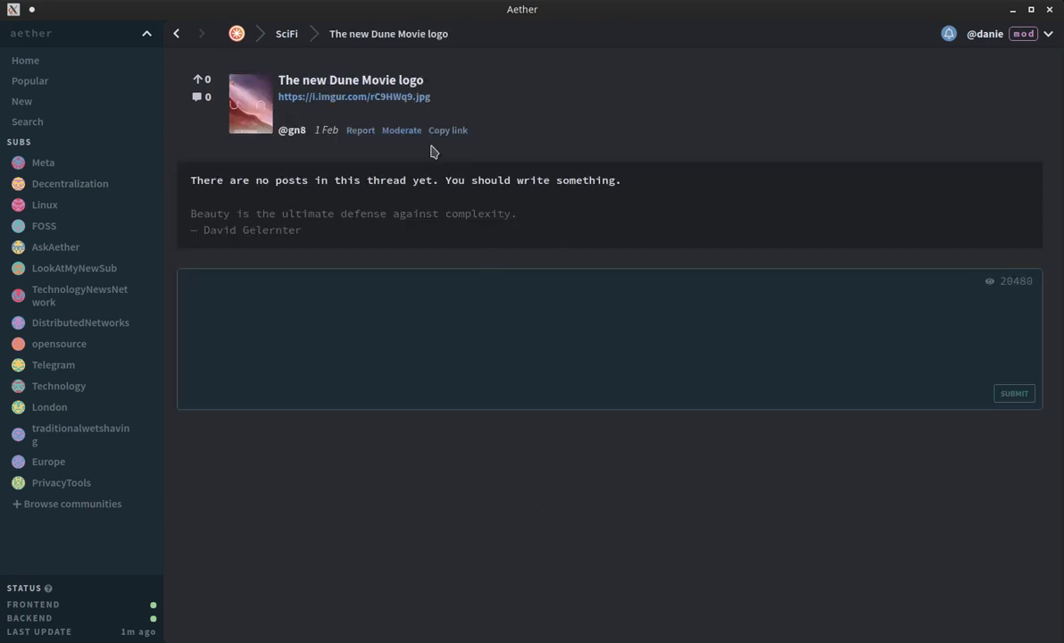
Step: Go back to the SciFi popular threads list and scroll back to the top
left_click(176, 33)
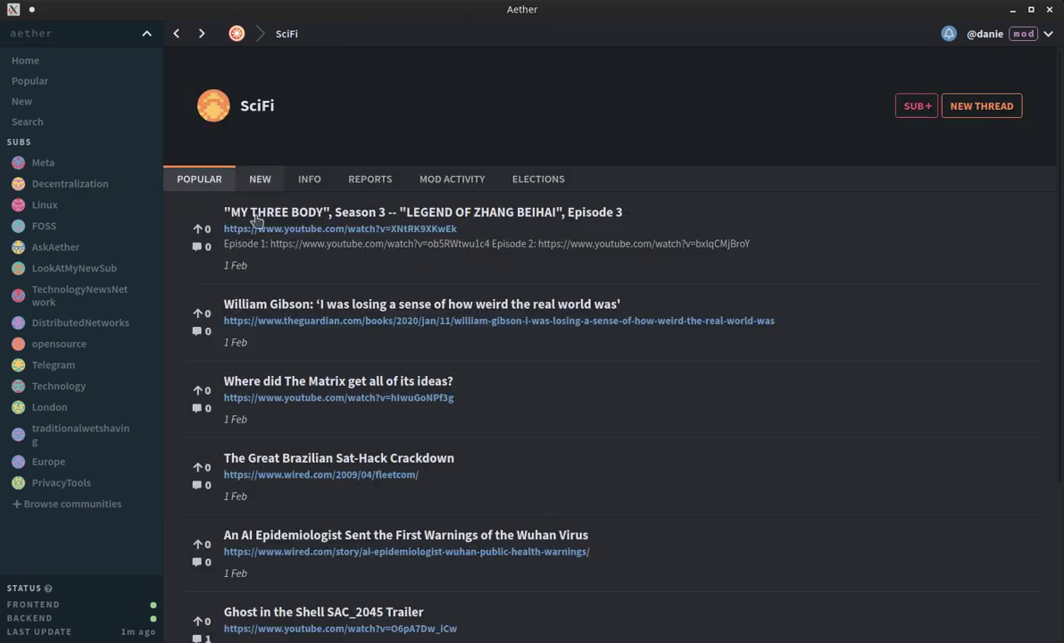
scroll(436, 393, "down", 3)
scroll(435, 393, "down", 1)
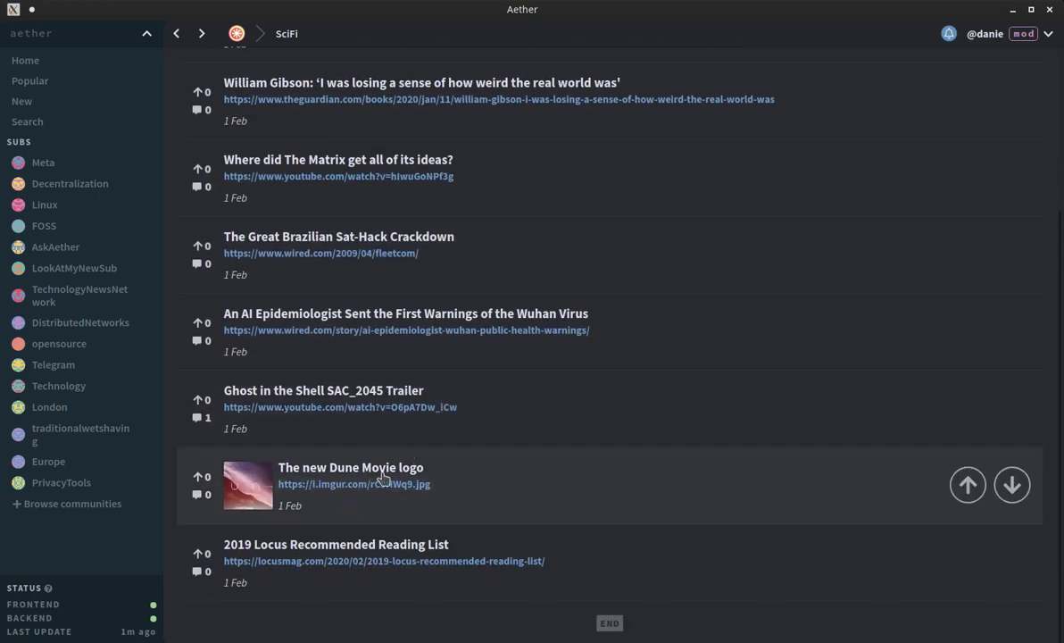
scroll(382, 480, "up", 3)
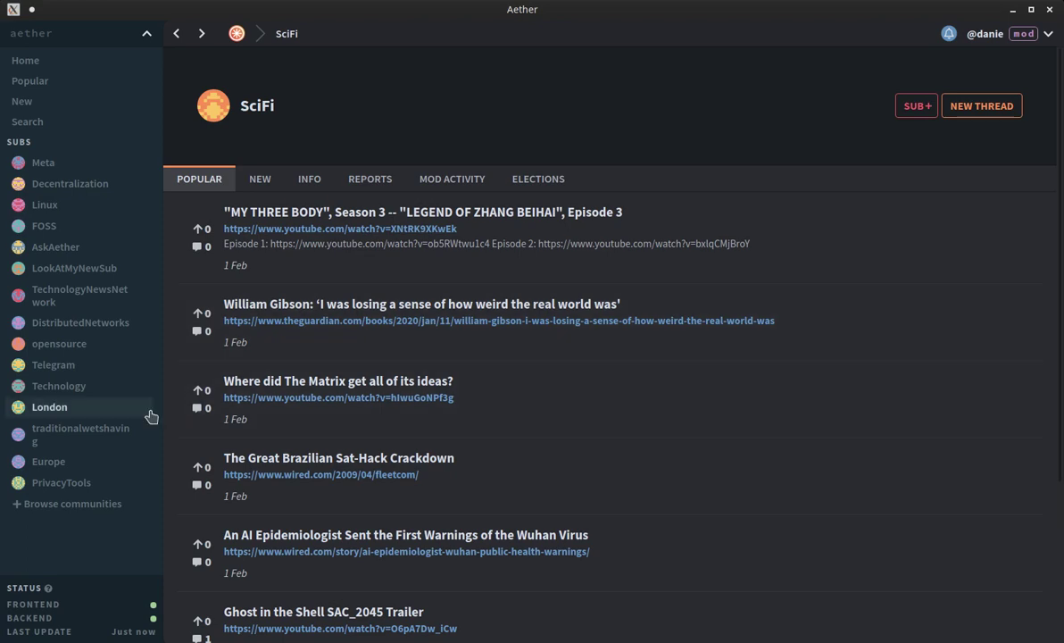
Step: Open the traditionalwetshaving community from the SUBS list in the sidebar
left_click(93, 434)
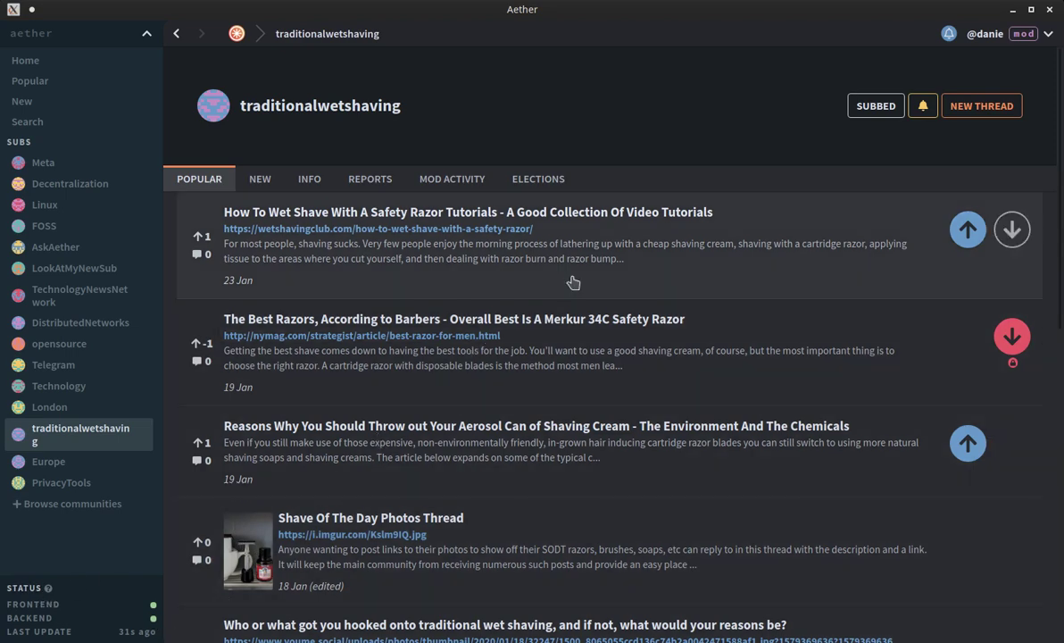
Step: Open your profile bio and show the help for its unique URL fingerprint
left_click(965, 33)
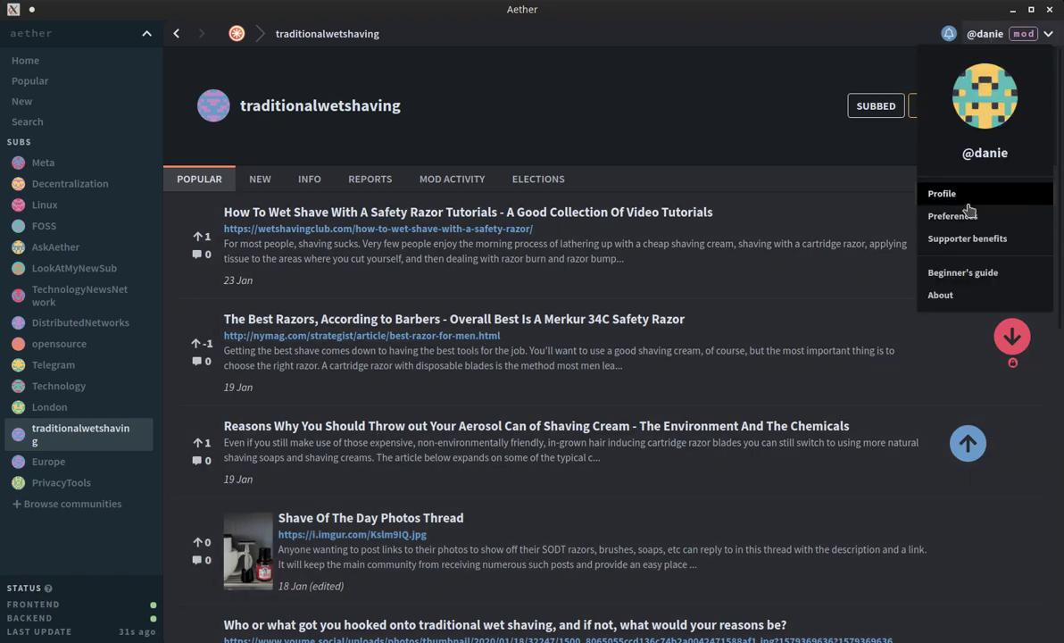
left_click(948, 198)
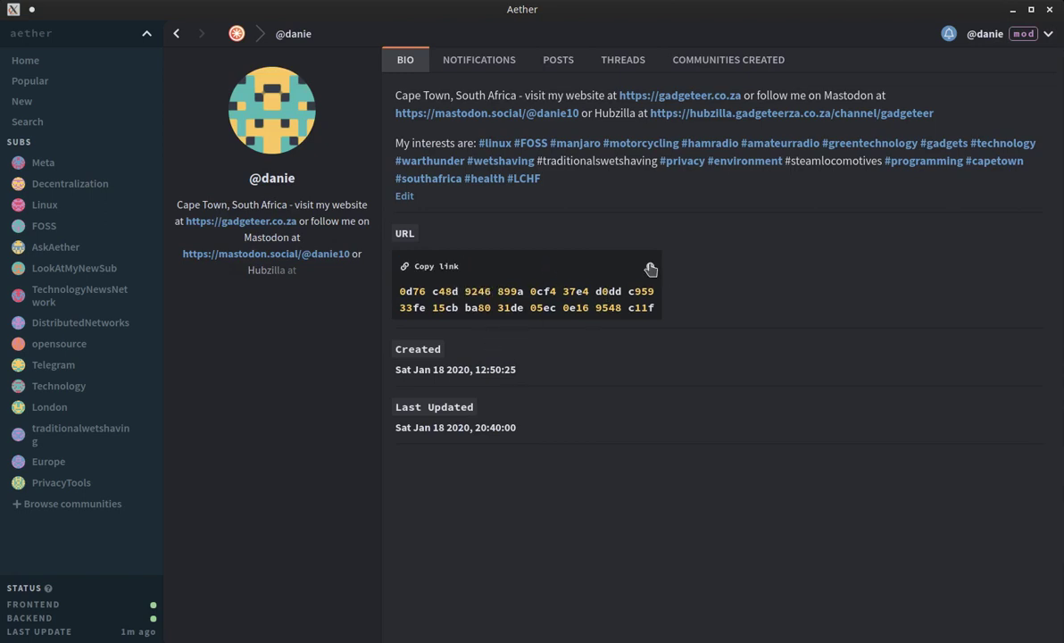
mouse_move(651, 269)
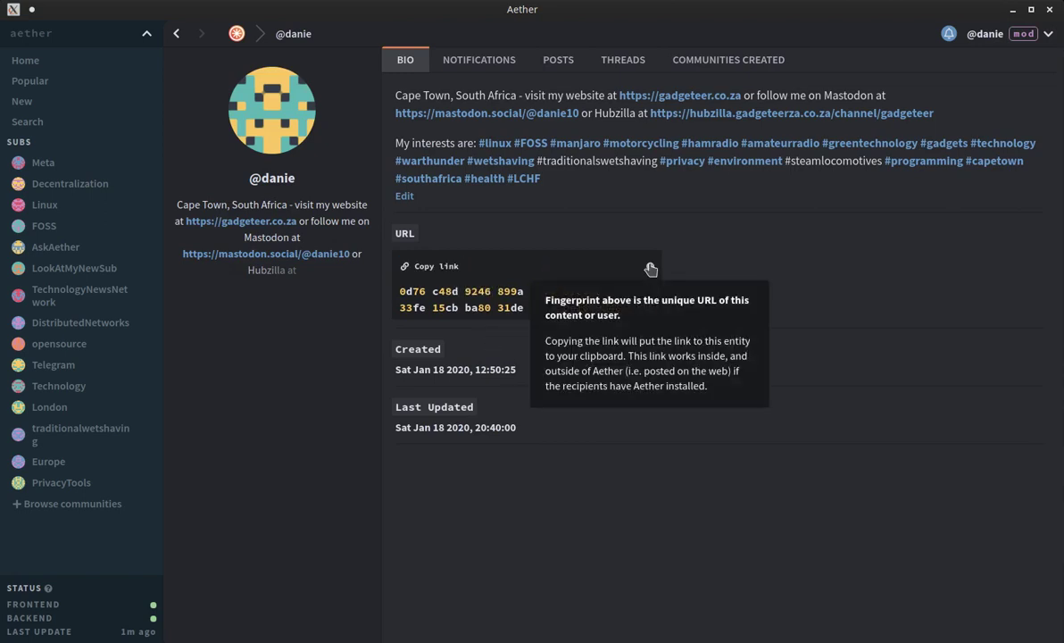